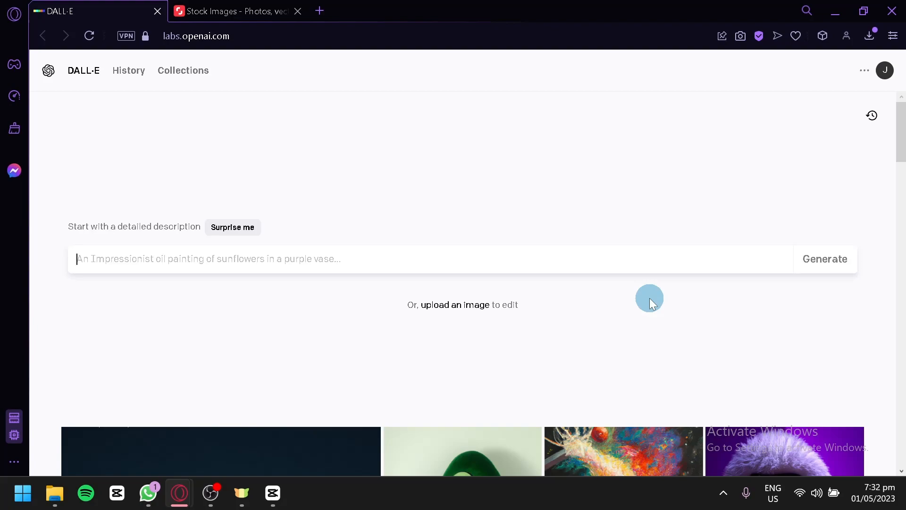
# - Look through the gallery of sample images and the example prompts shown with them
pyautogui.scroll(-6, 650, 299)
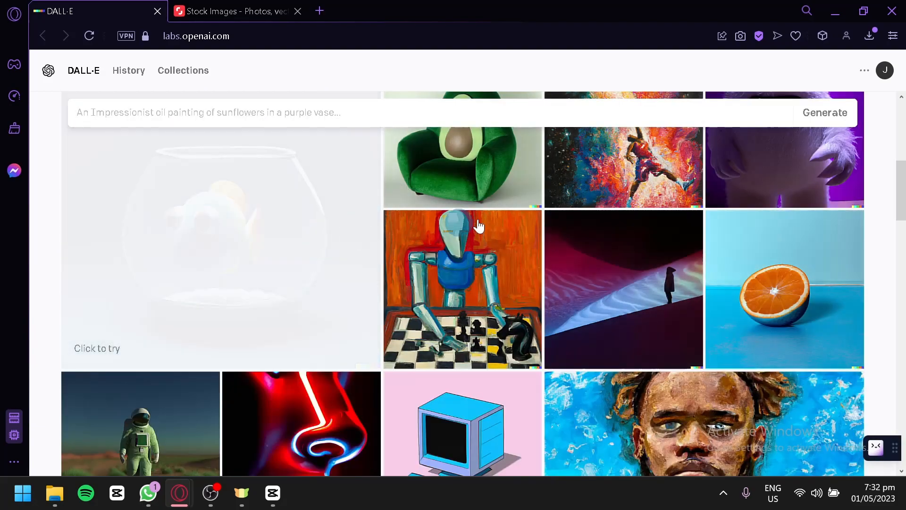
pyautogui.scroll(-12, 698, 216)
pyautogui.scroll(-8, 593, 210)
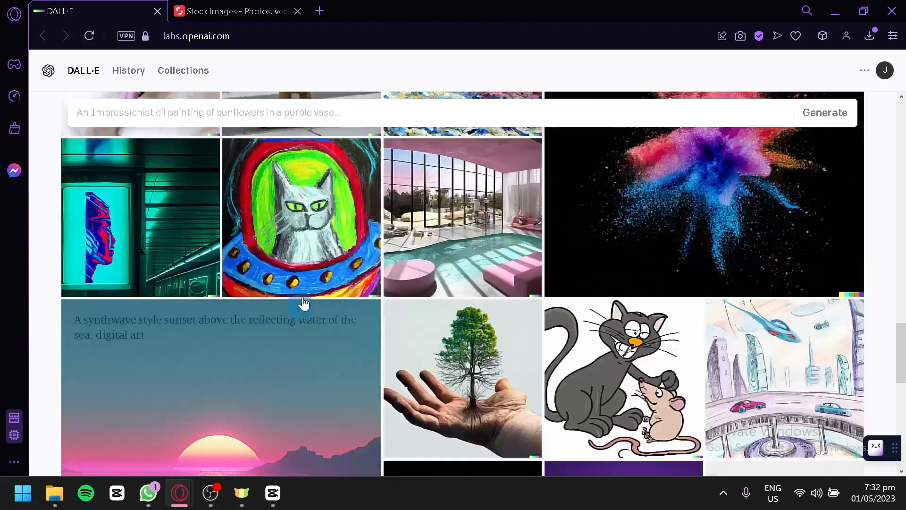
pyautogui.scroll(-2, 562, 364)
pyautogui.scroll(16, 560, 355)
pyautogui.scroll(5, 560, 354)
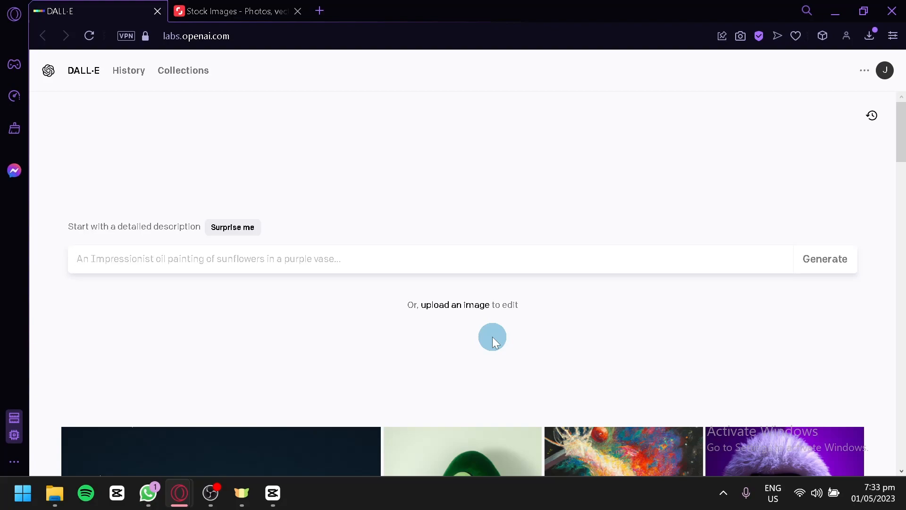
pyautogui.scroll(-3, 483, 338)
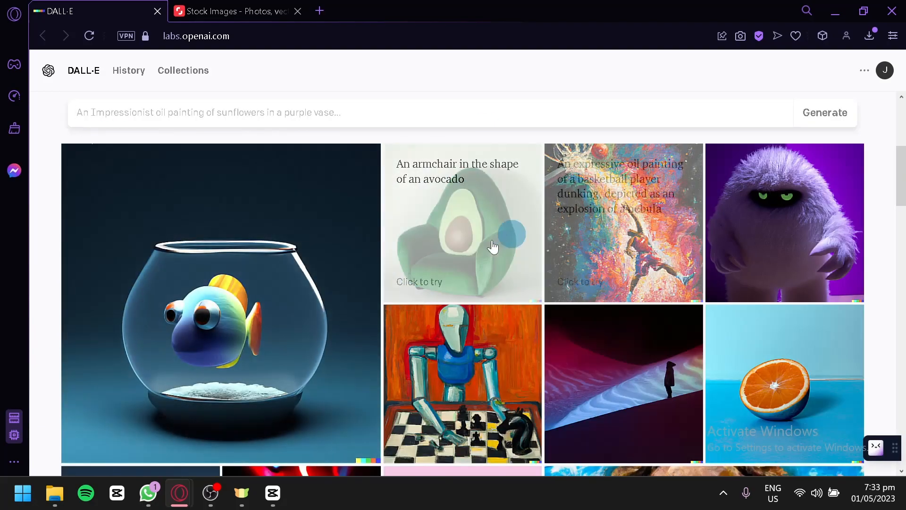
pyautogui.scroll(-5, 546, 275)
pyautogui.scroll(-4, 538, 278)
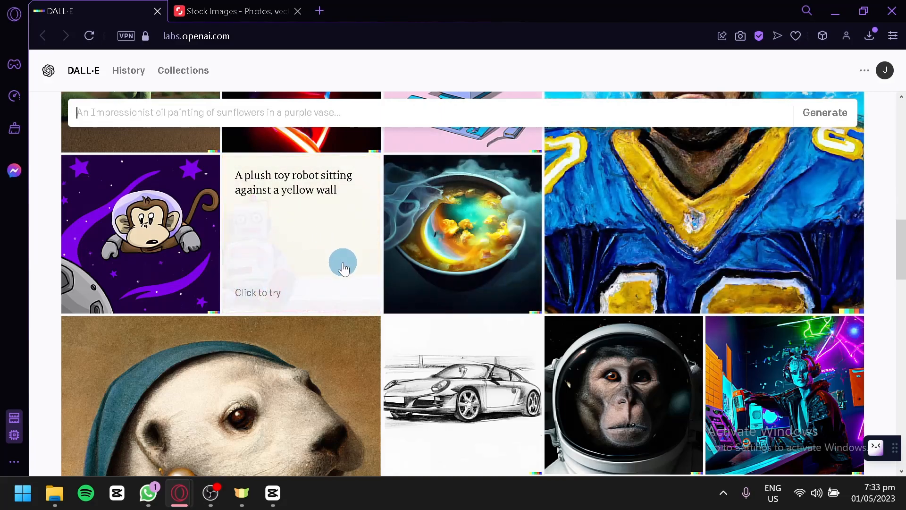
# - Open the gallery example of a sunflower wearing sunglasses and copy its full prompt text
pyautogui.scroll(-8, 472, 255)
pyautogui.click(817, 255)
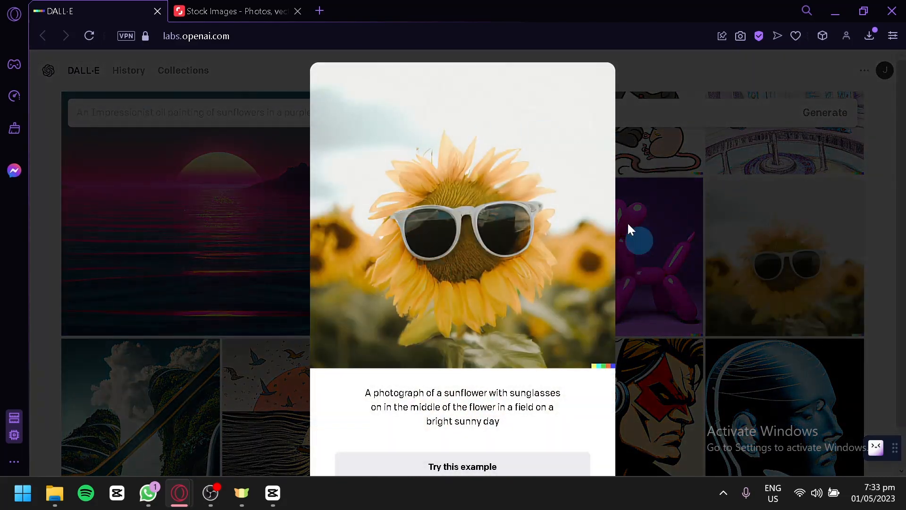
pyautogui.moveTo(514, 380); pyautogui.dragTo(344, 334)
pyautogui.hotkey('ctrl', 'c')
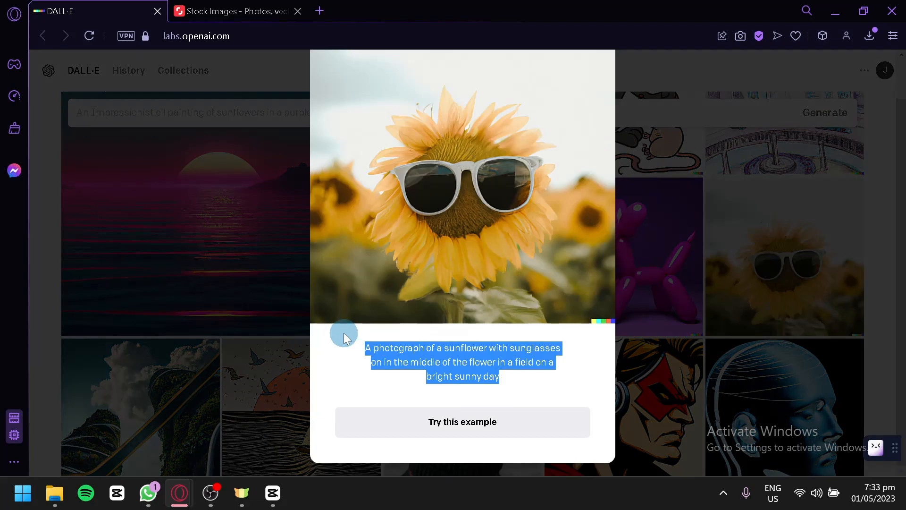
# - Close the sunflower example and paste the copied prompt into the image description field
pyautogui.click(730, 245)
pyautogui.scroll(-10, 472, 155)
pyautogui.scroll(15, 349, 141)
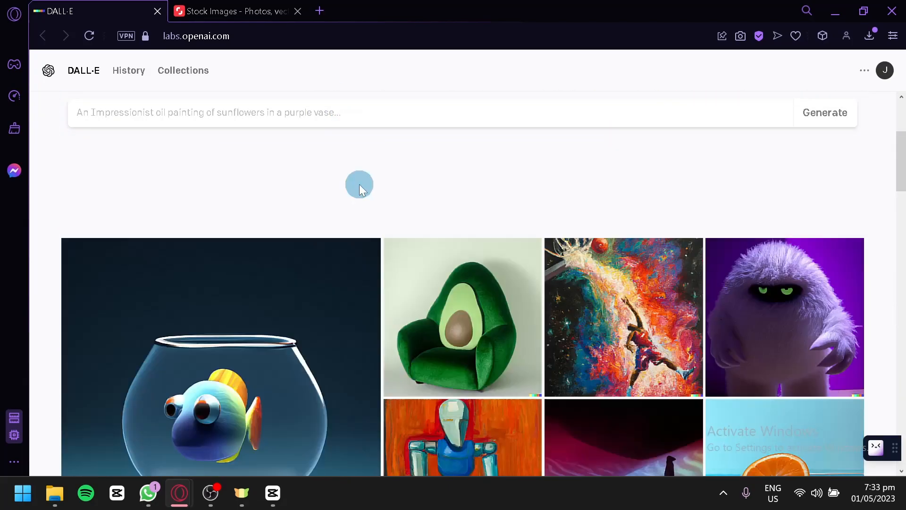
pyautogui.click(364, 255)
pyautogui.hotkey('ctrl', 'v')
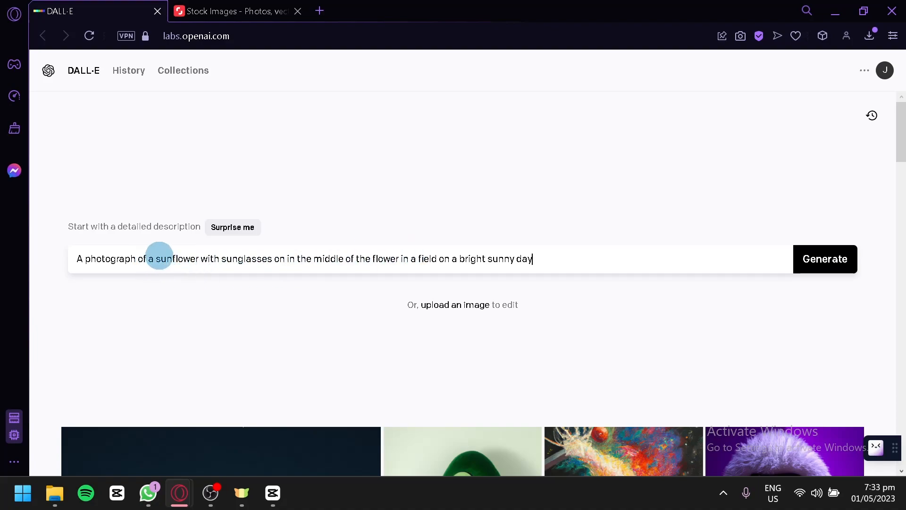
# - Replace "sunflower" with "pug" in the description and generate the images
pyautogui.moveTo(154, 258); pyautogui.dragTo(196, 260)
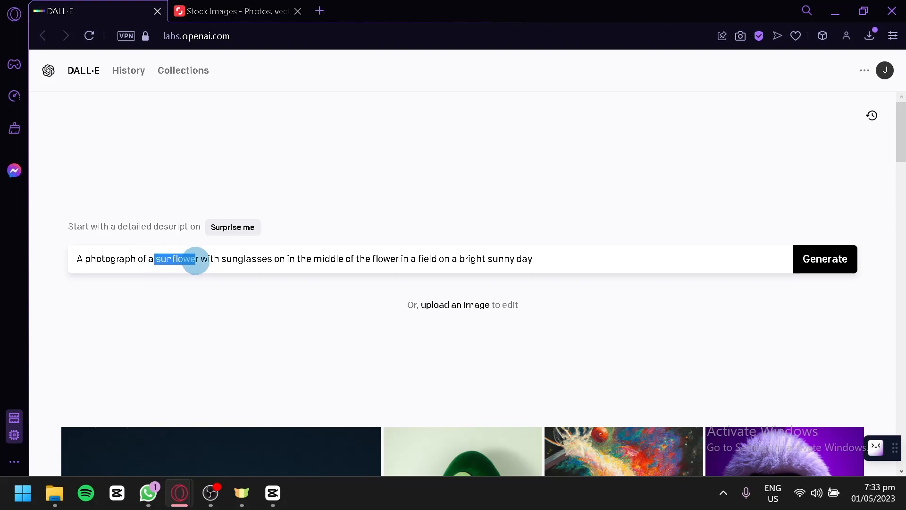
pyautogui.write('pug')
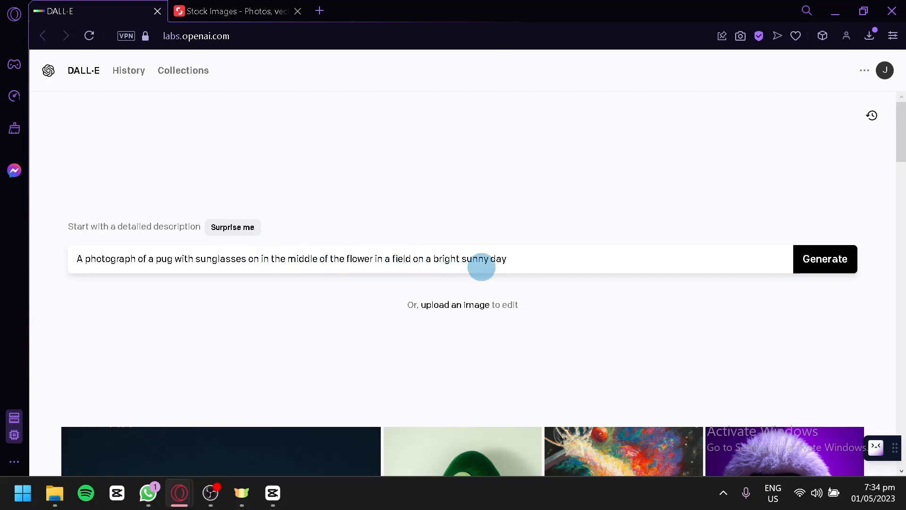
pyautogui.click(823, 259)
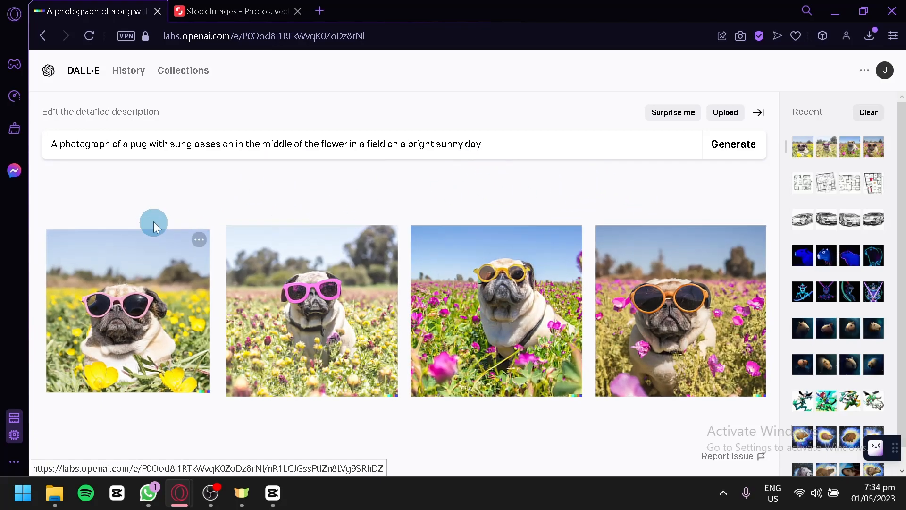
# - View each of the four generated pug images at full size, returning to the results after each
pyautogui.click(157, 264)
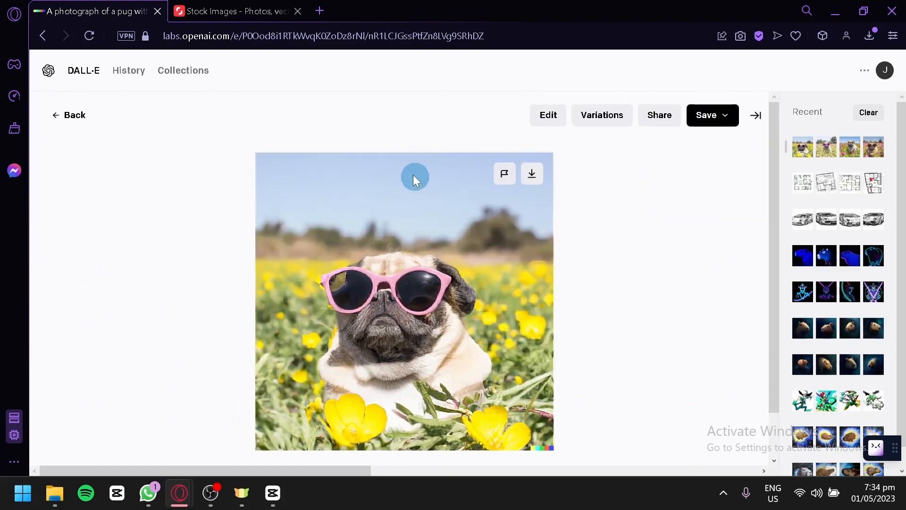
pyautogui.click(75, 116)
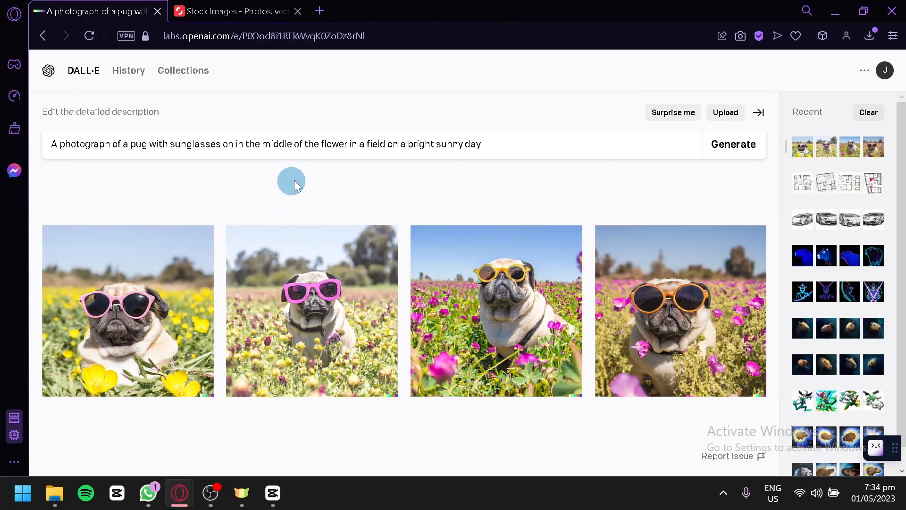
pyautogui.click(330, 306)
pyautogui.click(63, 108)
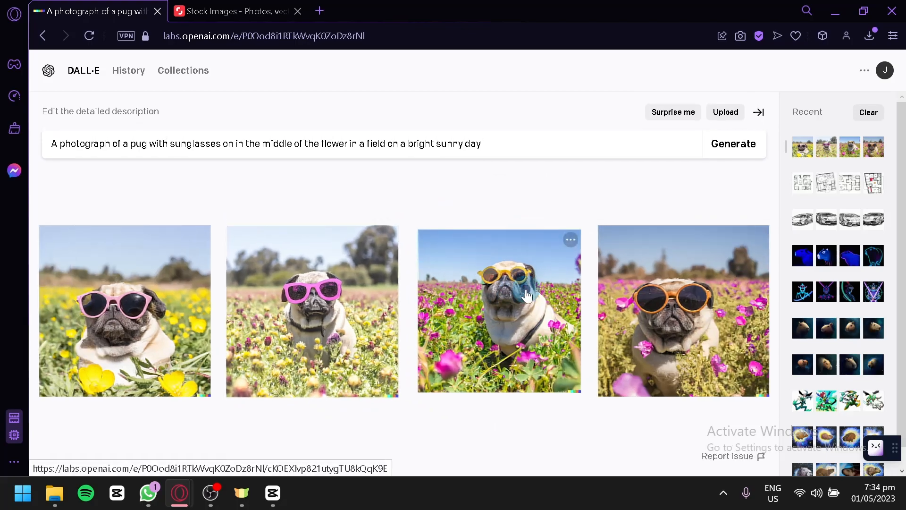
pyautogui.click(526, 295)
pyautogui.click(74, 113)
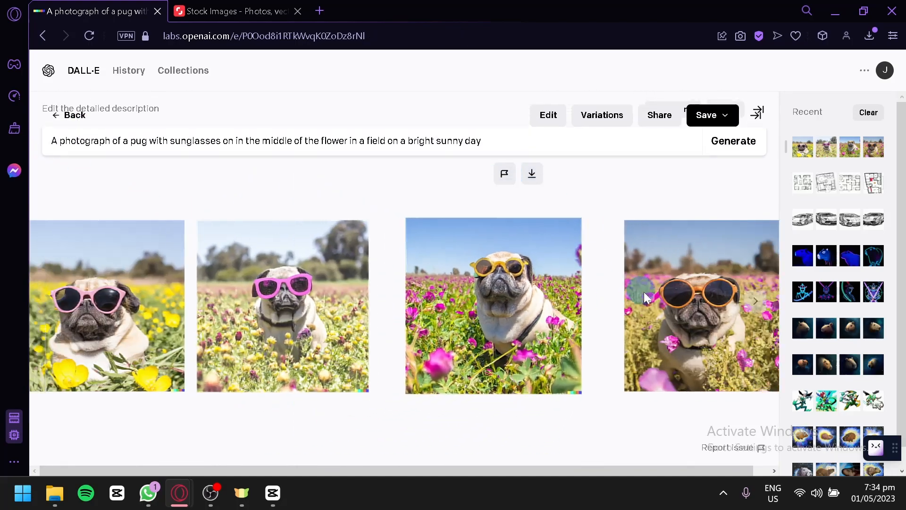
pyautogui.click(665, 310)
pyautogui.click(75, 117)
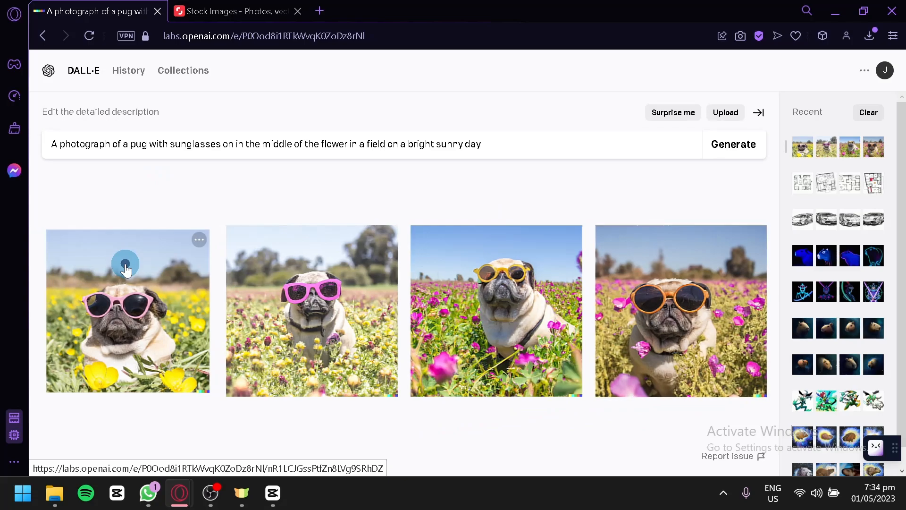
# - Open the first pug image, with pink sunglasses and yellow flowers, and check its save-to-collection options
pyautogui.click(124, 262)
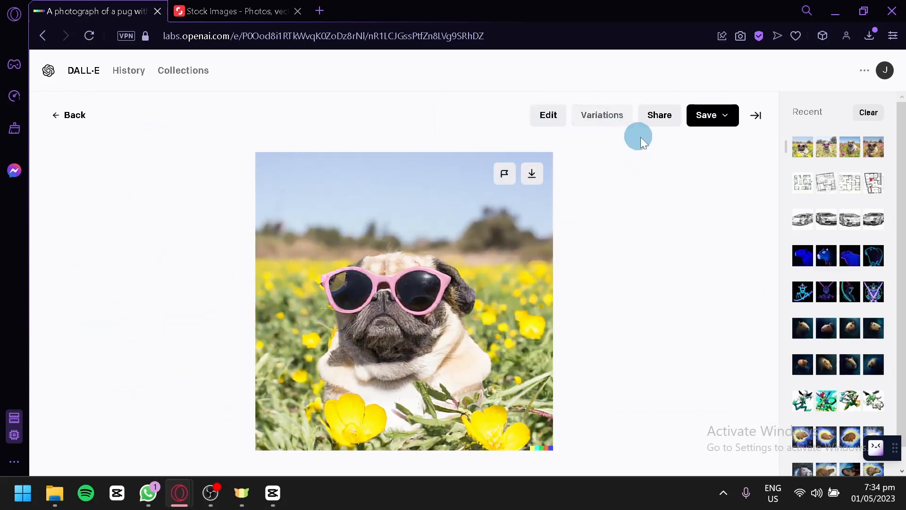
pyautogui.click(732, 115)
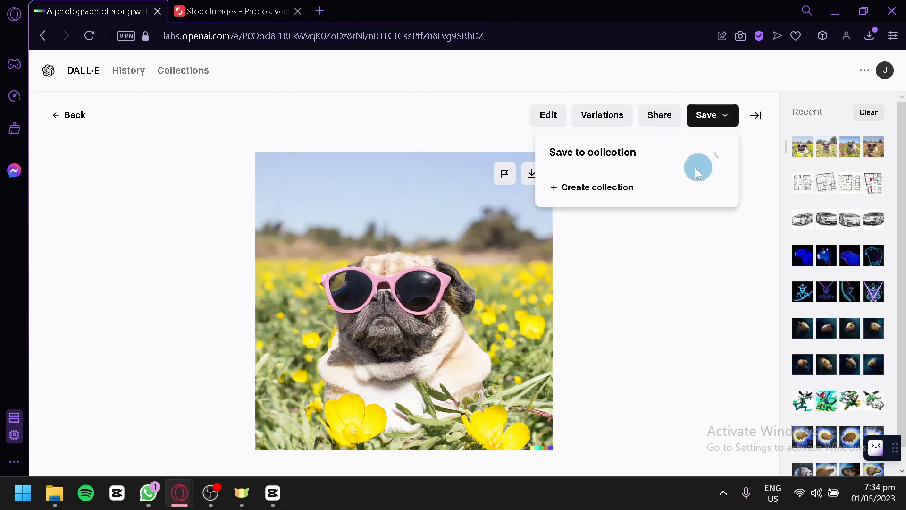
pyautogui.click(656, 276)
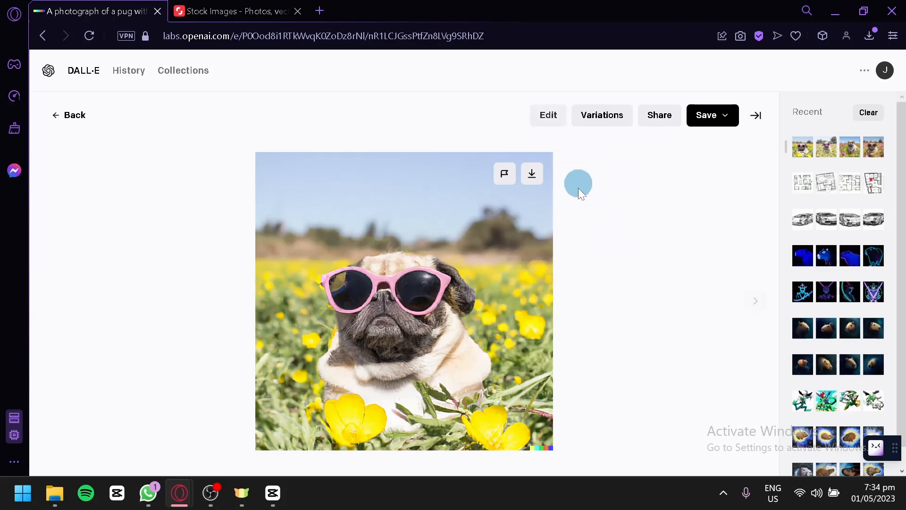
# - Open the pug image for editing and set the eraser brush to roughly three quarters of its size range
pyautogui.click(547, 115)
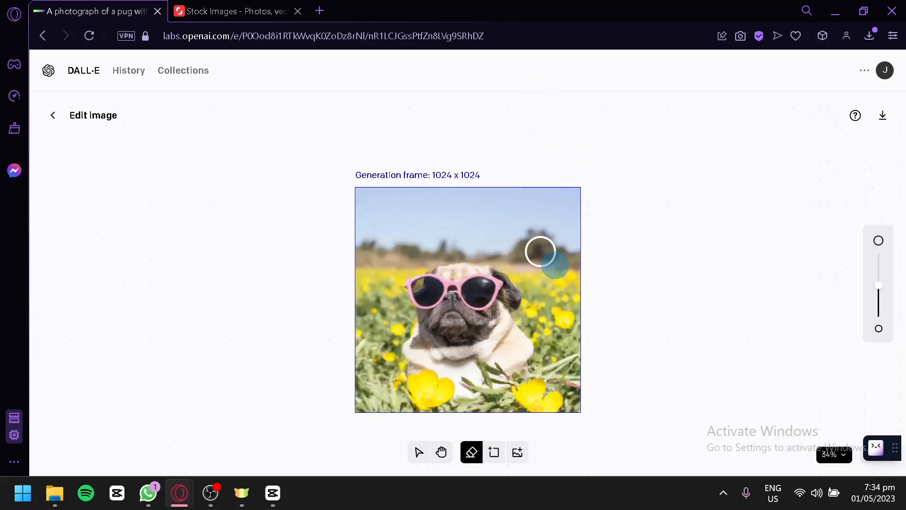
pyautogui.scroll(-2, 601, 304)
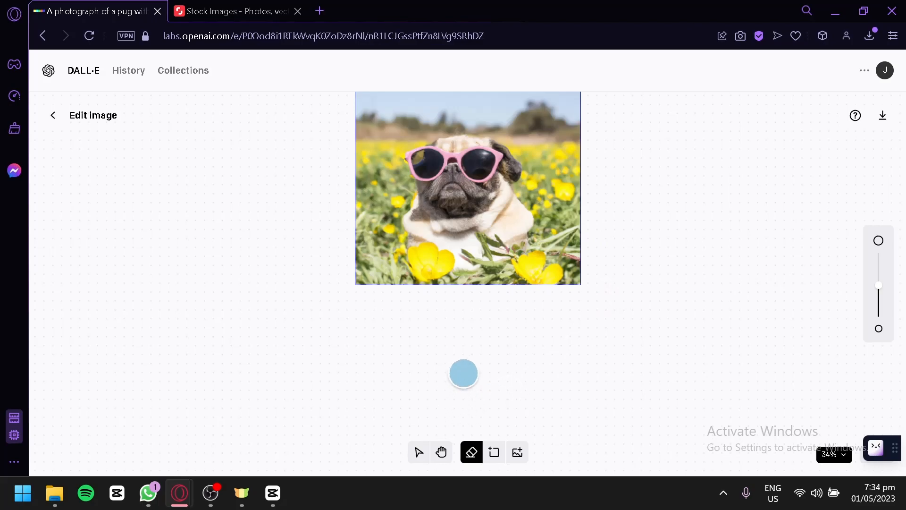
pyautogui.scroll(2, 463, 372)
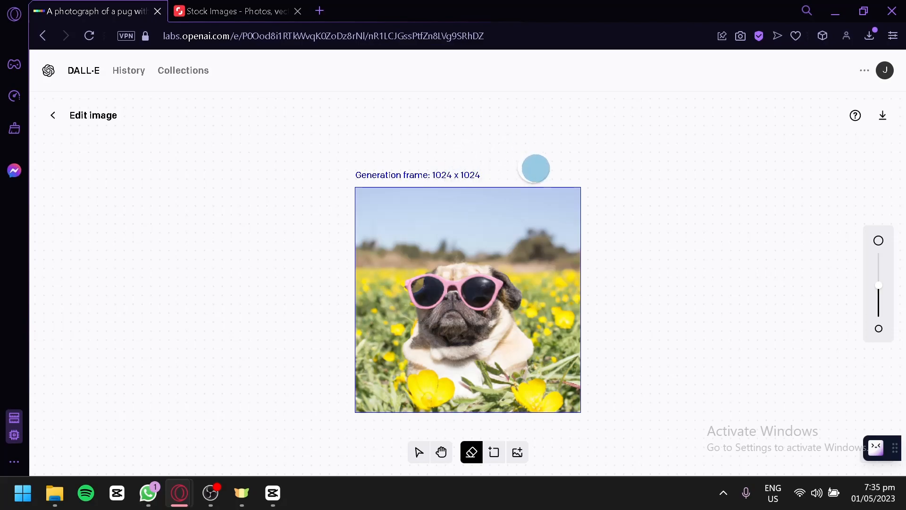
pyautogui.click(878, 262)
pyautogui.moveTo(877, 263); pyautogui.dragTo(878, 309)
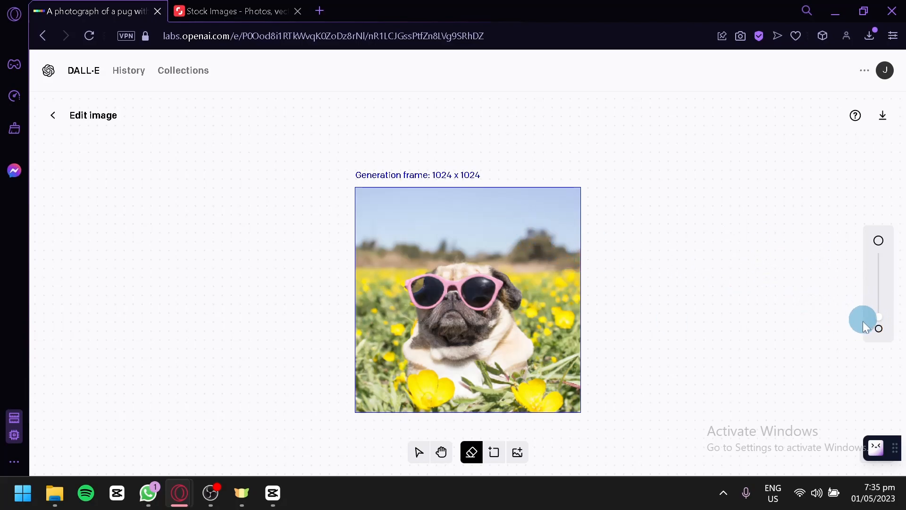
pyautogui.moveTo(879, 316); pyautogui.dragTo(878, 251)
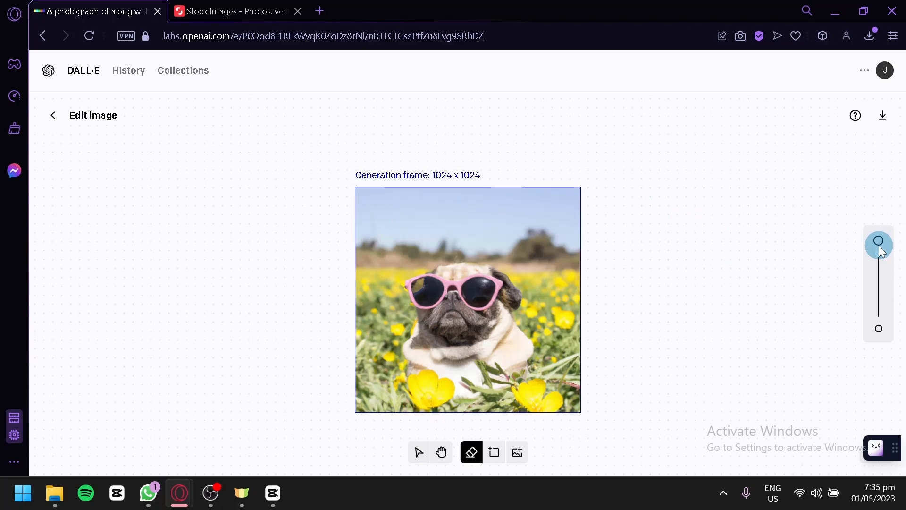
pyautogui.moveTo(882, 255); pyautogui.dragTo(878, 270)
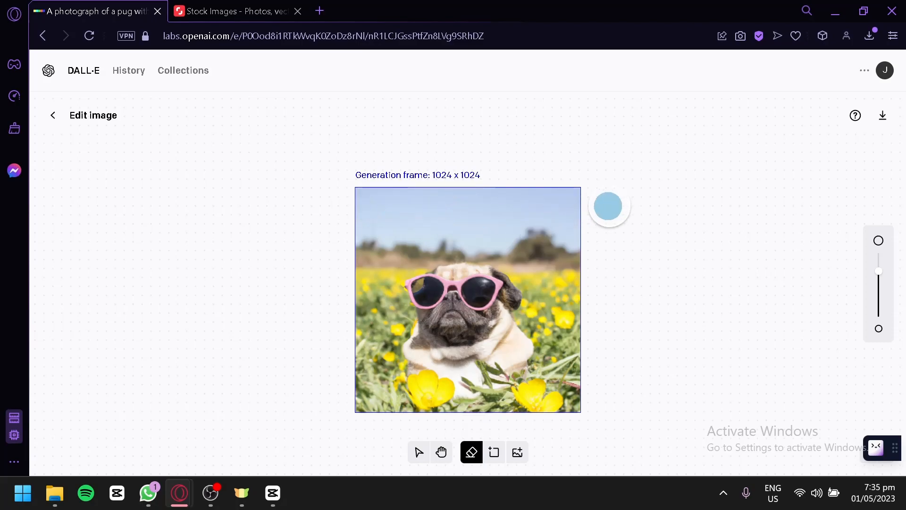
# - Erase the whole sky and the distant tree line above the pug and the flower field
pyautogui.moveTo(326, 196)
pyautogui.mouseDown()
pyautogui.moveTo(585, 214)
pyautogui.moveTo(564, 220)
pyautogui.mouseUp()
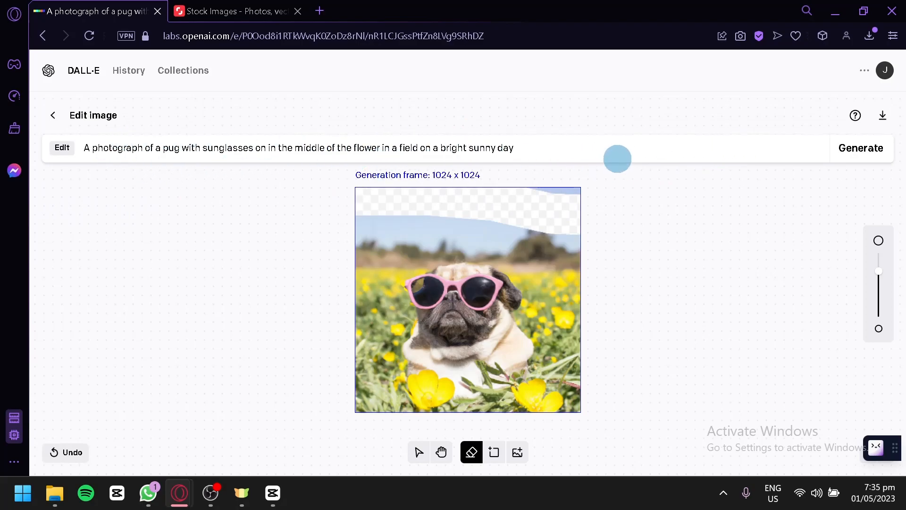
pyautogui.moveTo(339, 217)
pyautogui.mouseDown()
pyautogui.moveTo(556, 195)
pyautogui.moveTo(597, 202)
pyautogui.moveTo(578, 219)
pyautogui.moveTo(475, 229)
pyautogui.moveTo(413, 219)
pyautogui.moveTo(362, 233)
pyautogui.moveTo(524, 246)
pyautogui.moveTo(592, 232)
pyautogui.mouseUp()
pyautogui.moveTo(407, 241); pyautogui.dragTo(350, 241)
# - Replace the edit prompt with "snowy background" and generate the edited images
pyautogui.moveTo(543, 149); pyautogui.dragTo(72, 153)
pyautogui.write('sno')
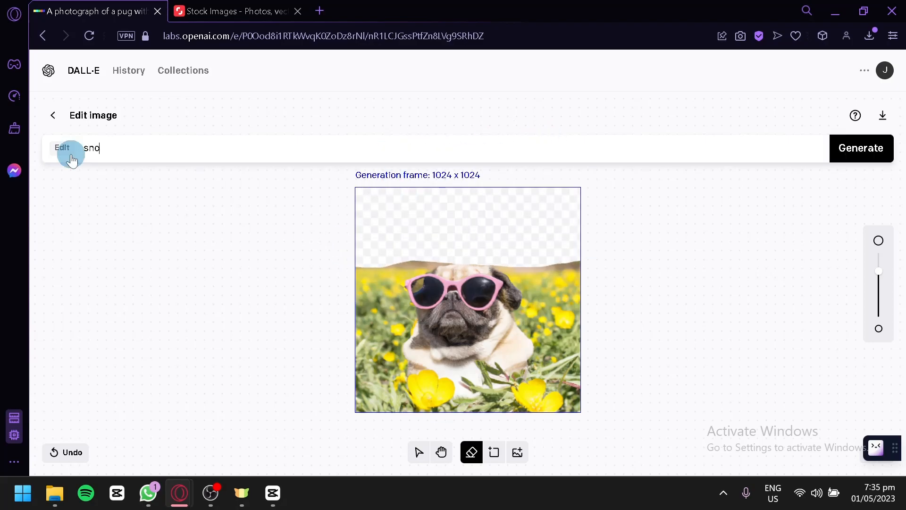
pyautogui.write('wy background')
pyautogui.click(865, 149)
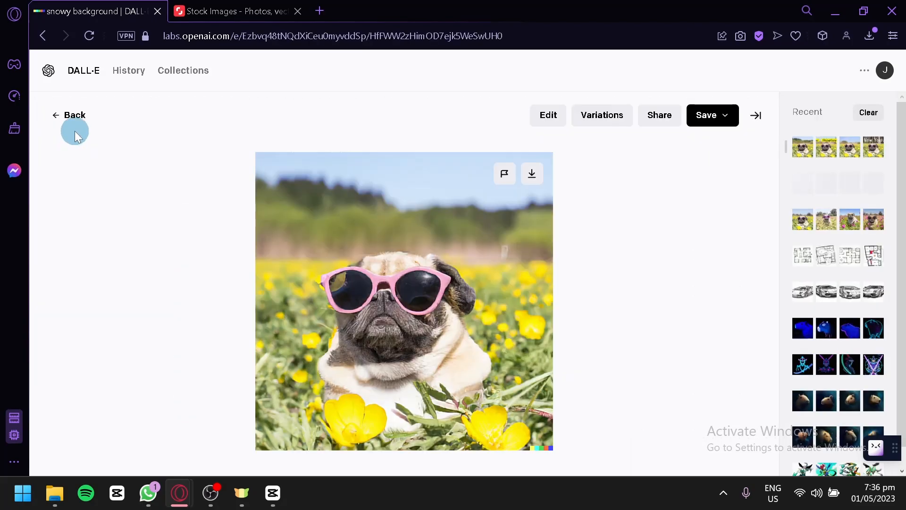
# - View the generated "snowy background" variants of the pug at full size, returning to the results after each
pyautogui.click(74, 128)
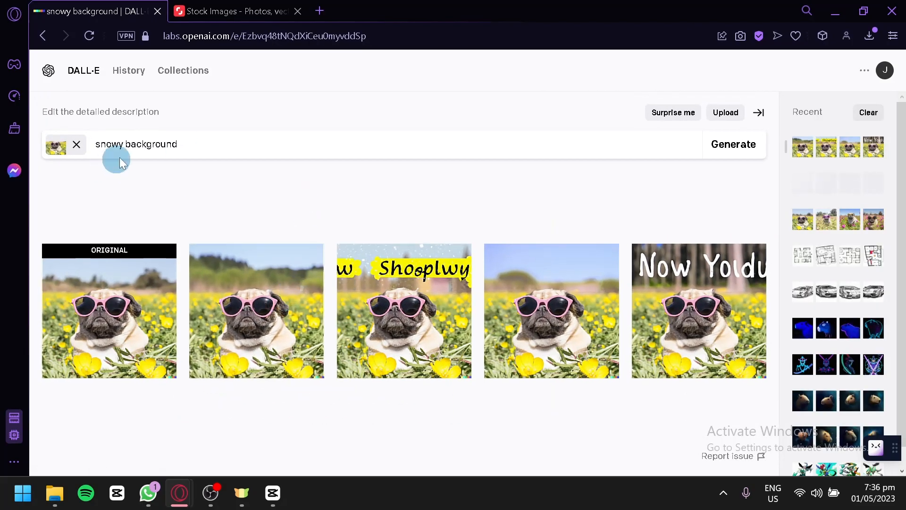
pyautogui.click(349, 242)
pyautogui.click(64, 113)
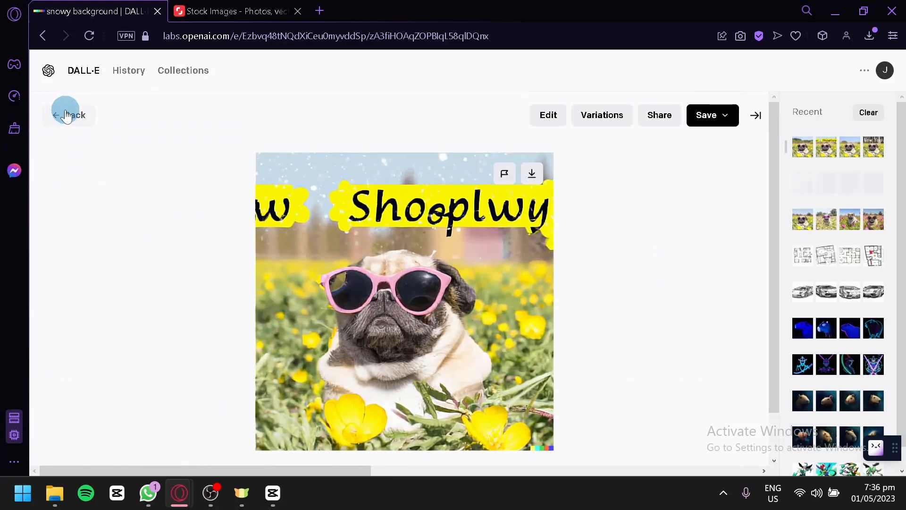
pyautogui.click(522, 266)
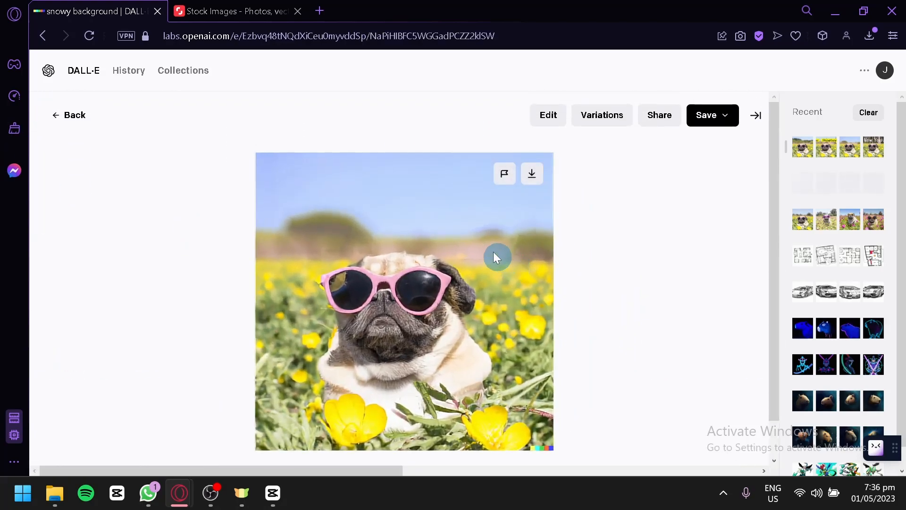
pyautogui.click(89, 133)
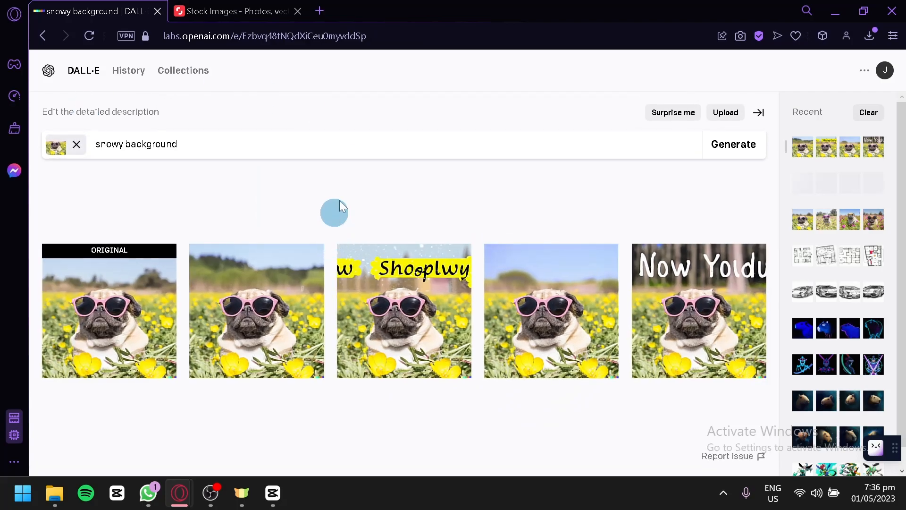
pyautogui.click(651, 314)
pyautogui.click(65, 116)
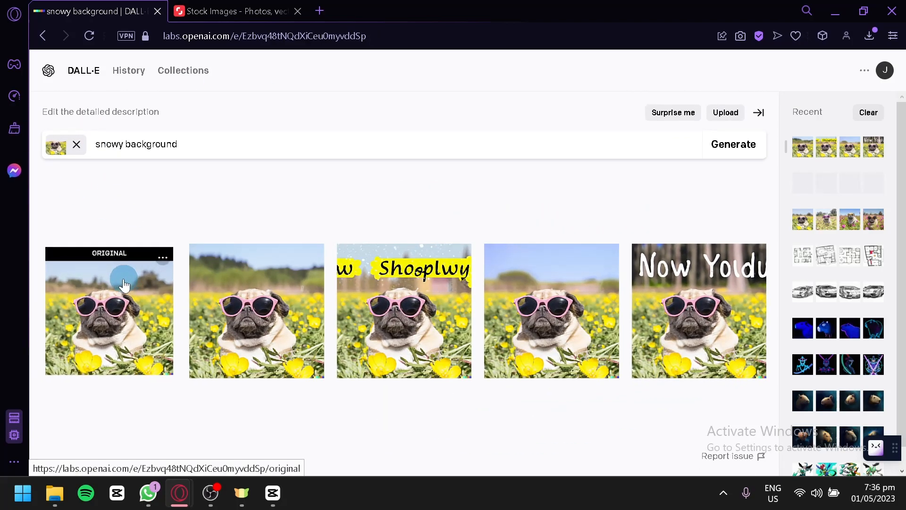
# - Open the original pug image for editing and move the generation frame directly beside the image's left edge
pyautogui.click(94, 254)
pyautogui.click(654, 116)
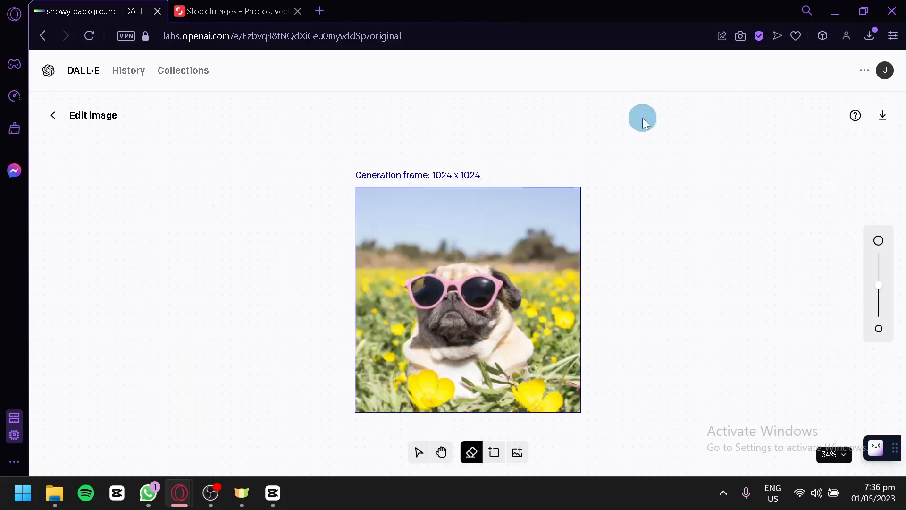
pyautogui.click(418, 456)
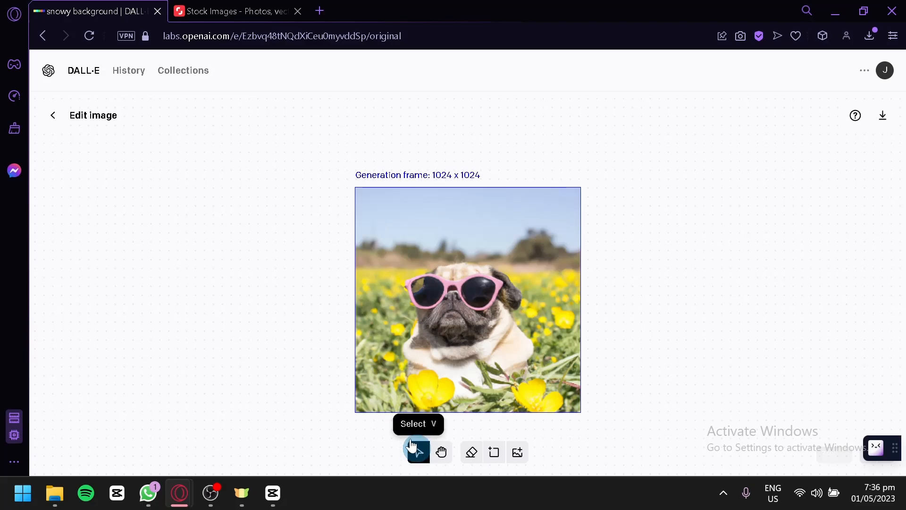
pyautogui.moveTo(503, 300); pyautogui.dragTo(269, 297)
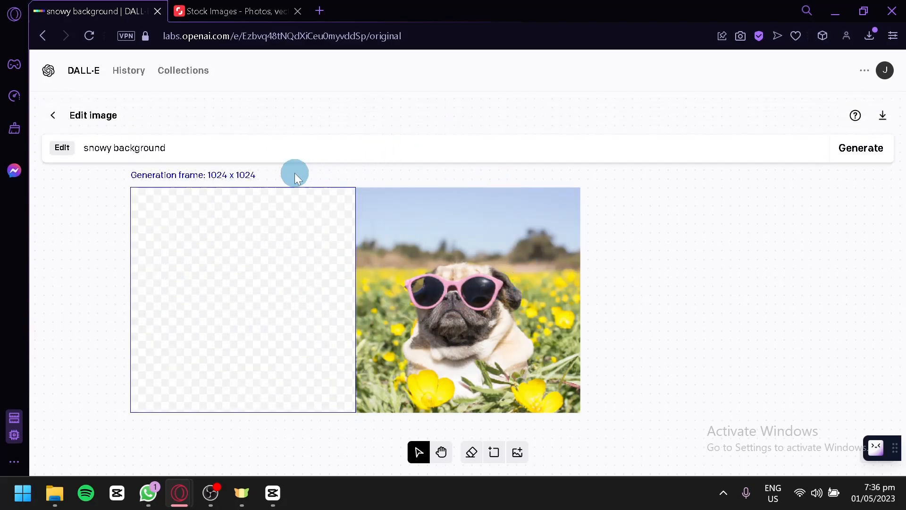
# - Replace the edit prompt with "Extend the flower garden" and generate the extension for the empty frame
pyautogui.tripleClick(174, 147)
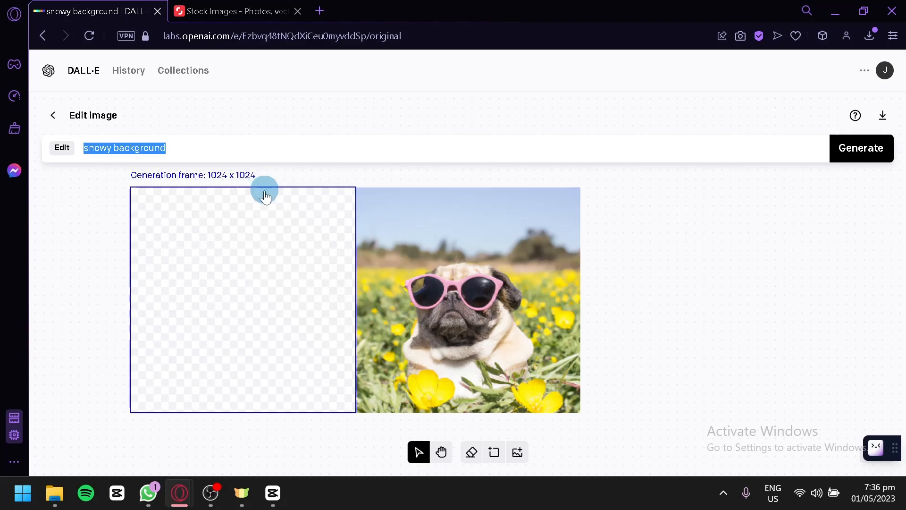
pyautogui.press('BackSpace')
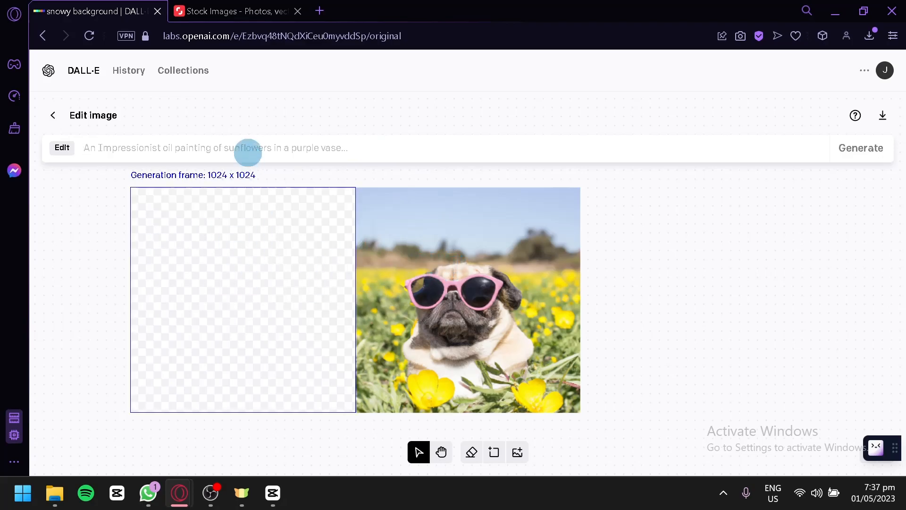
pyautogui.write('Extend the flower garden')
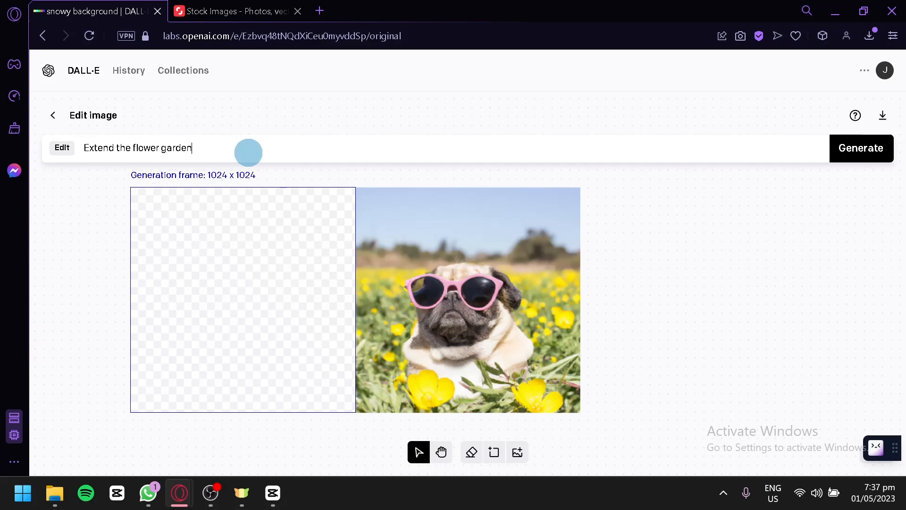
pyautogui.click(871, 152)
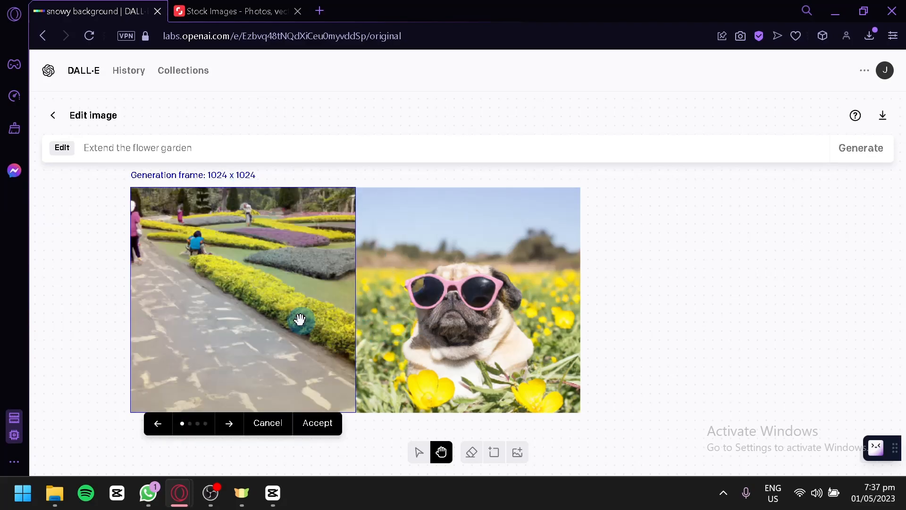
# - Look through the generated garden variations beside the pug and discard them
pyautogui.click(230, 428)
pyautogui.click(230, 428)
pyautogui.click(230, 424)
pyautogui.click(230, 425)
pyautogui.click(230, 424)
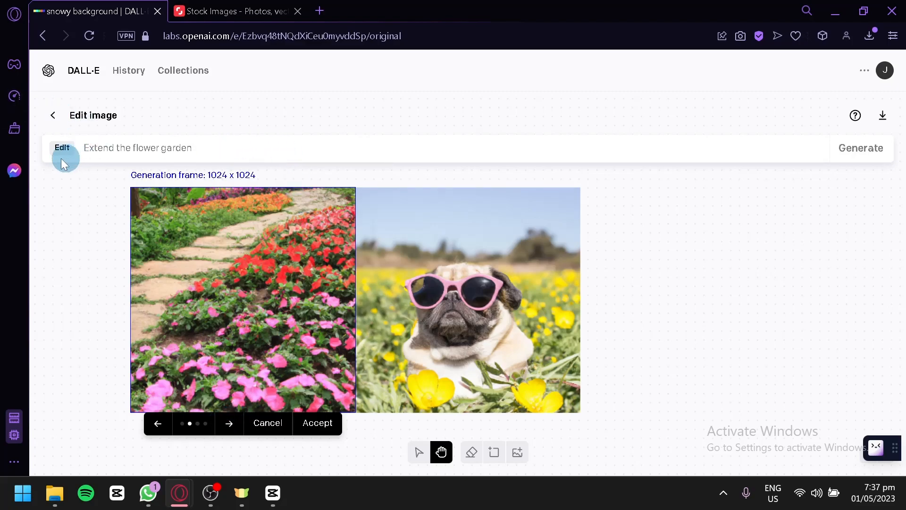
pyautogui.click(142, 147)
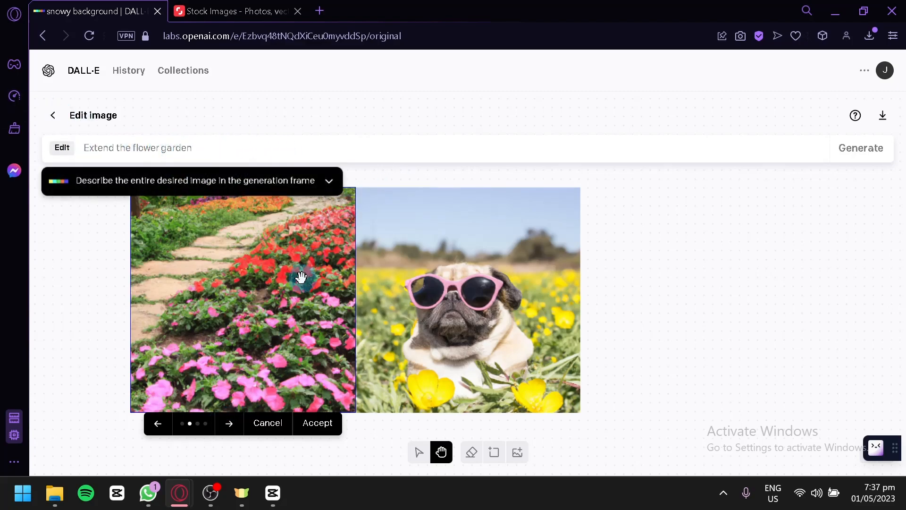
pyautogui.moveTo(301, 276); pyautogui.dragTo(324, 277)
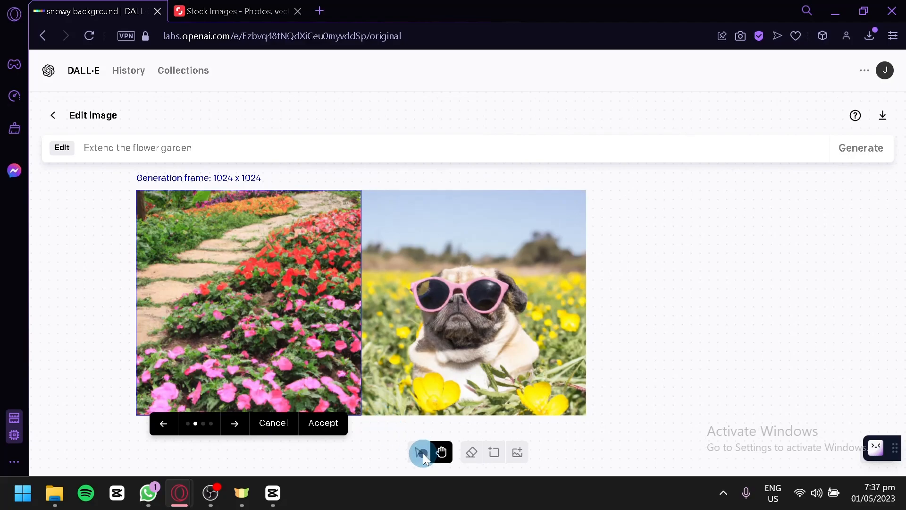
pyautogui.click(274, 422)
# - Shift the generation frame to slightly overlap the pug image's left edge and generate the extension again
pyautogui.click(418, 452)
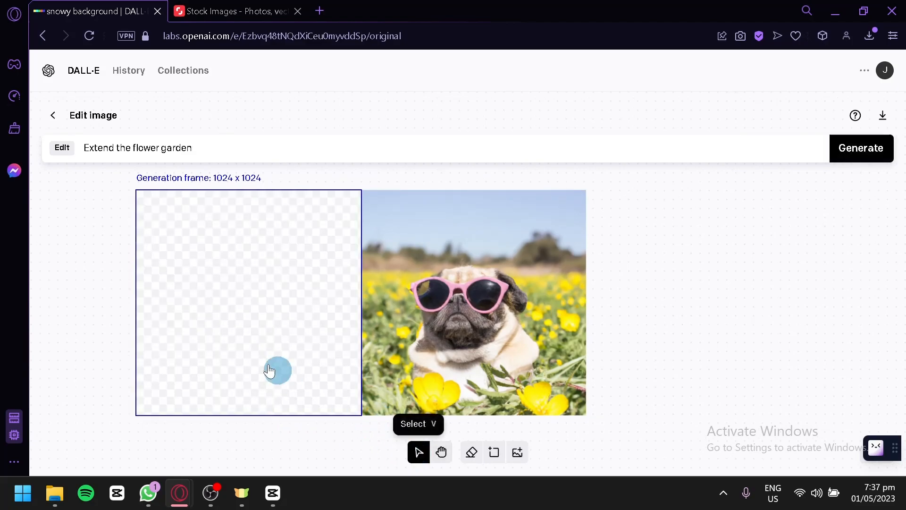
pyautogui.moveTo(279, 377); pyautogui.dragTo(283, 346)
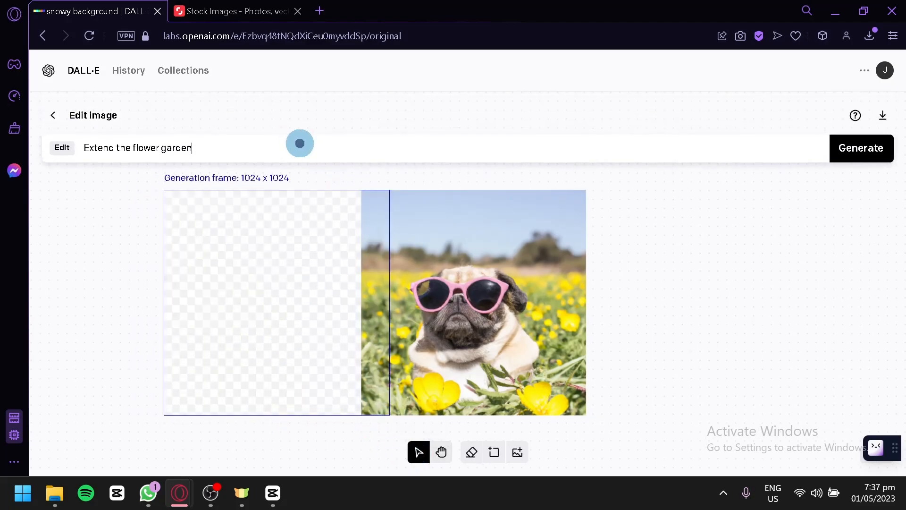
pyautogui.click(880, 157)
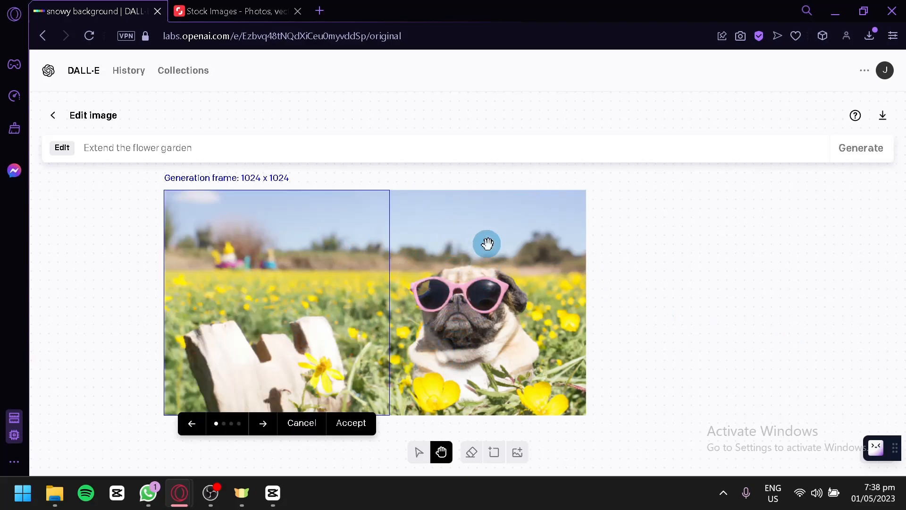
# - Compare the left-side extension variations and accept the one with the large yellow flower and the bee
pyautogui.click(264, 423)
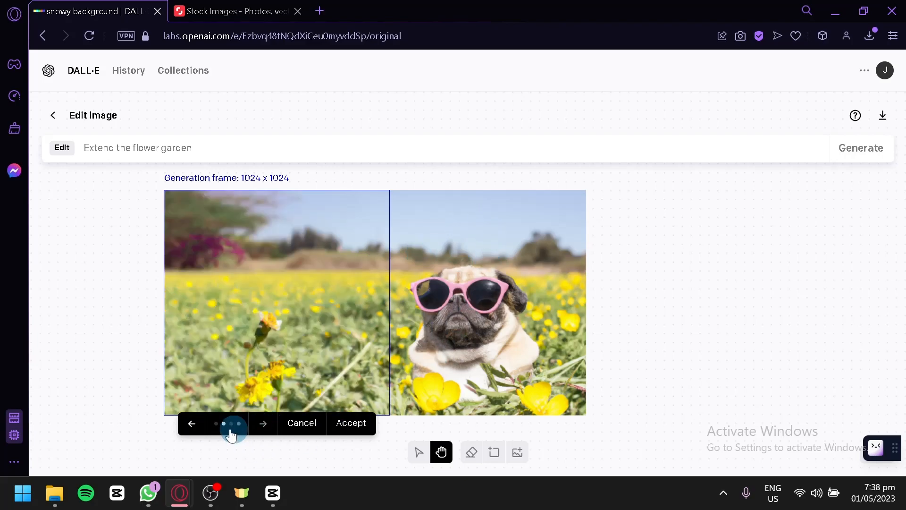
pyautogui.click(263, 424)
pyautogui.click(262, 424)
pyautogui.click(263, 424)
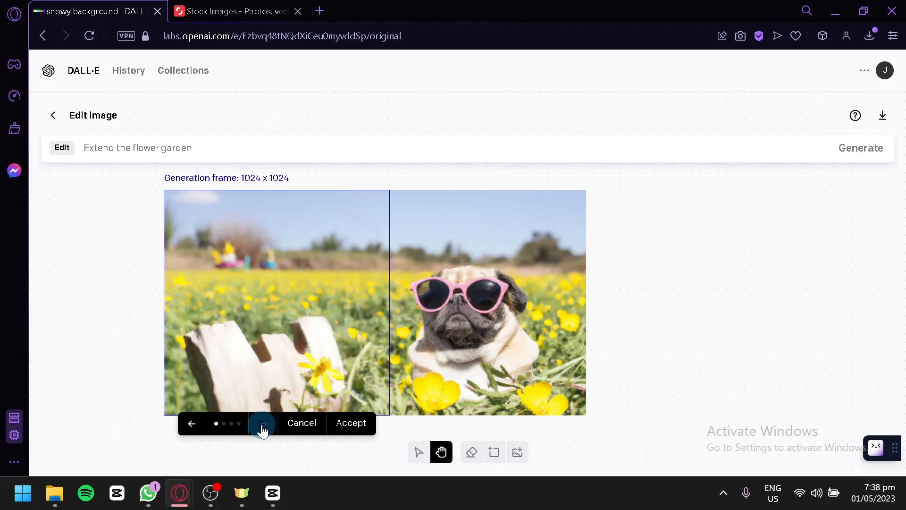
pyautogui.click(262, 425)
pyautogui.click(262, 425)
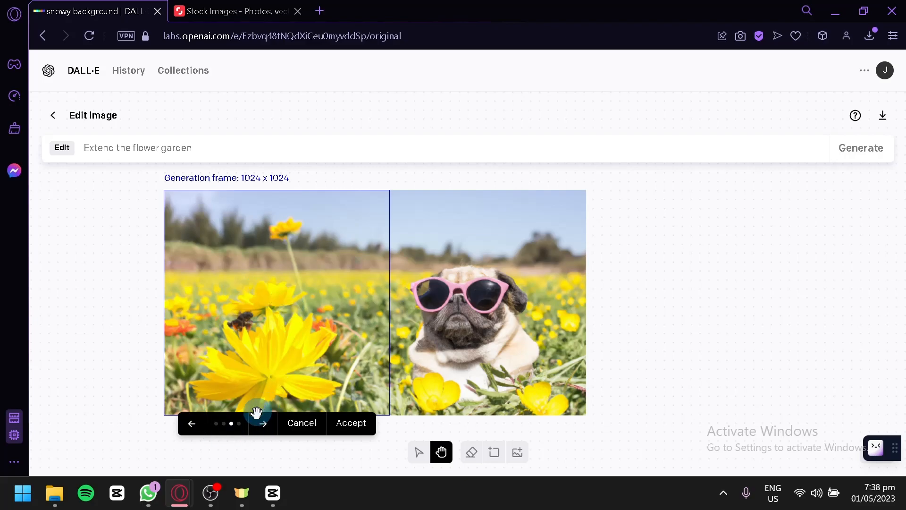
pyautogui.click(354, 423)
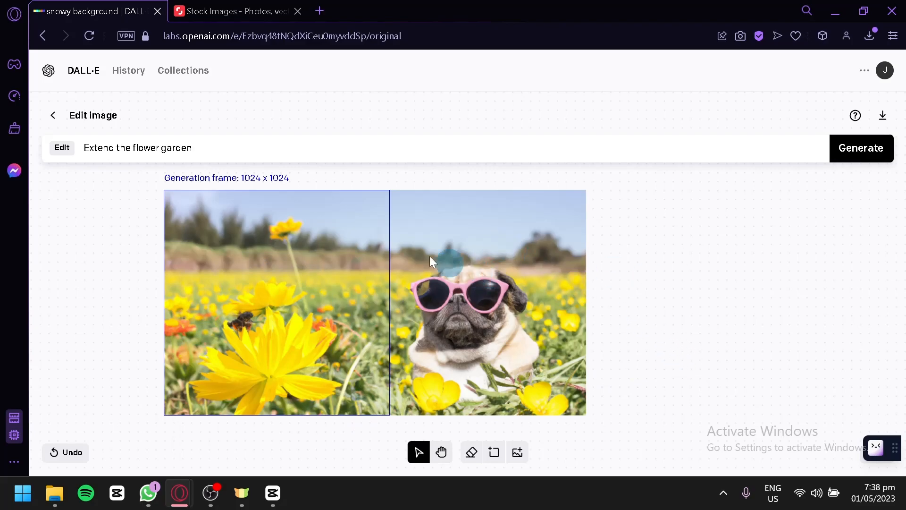
# - Place a generation frame slightly overlapping the pug image's right edge, level with the image, and generate the flower garden extension
pyautogui.moveTo(372, 239); pyautogui.dragTo(718, 245)
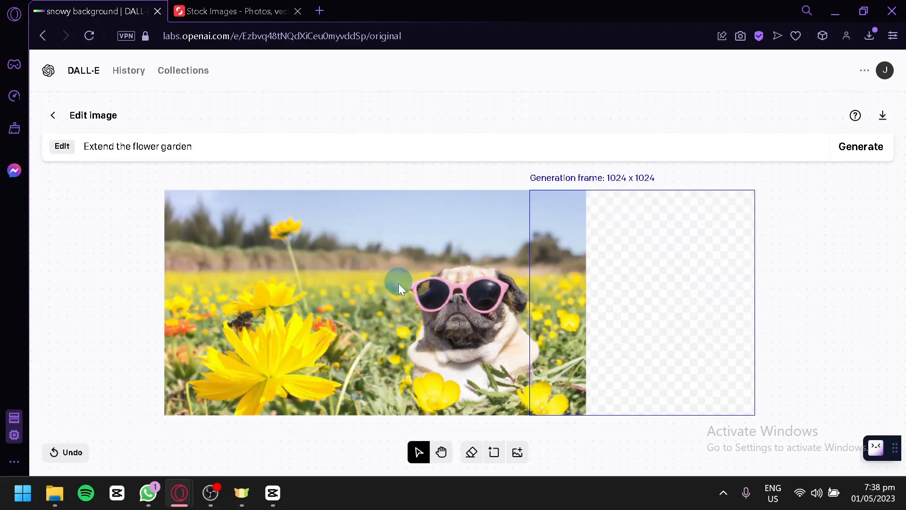
pyautogui.moveTo(625, 318); pyautogui.dragTo(659, 320)
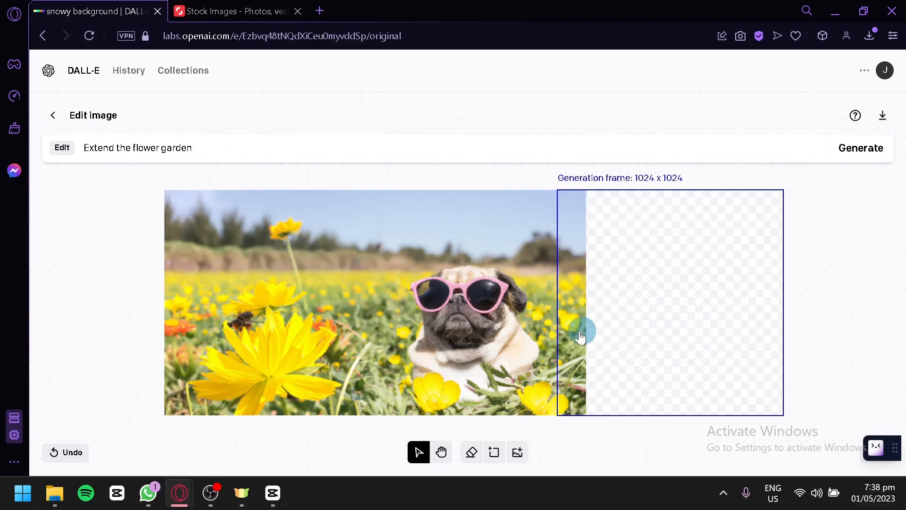
pyautogui.click(494, 453)
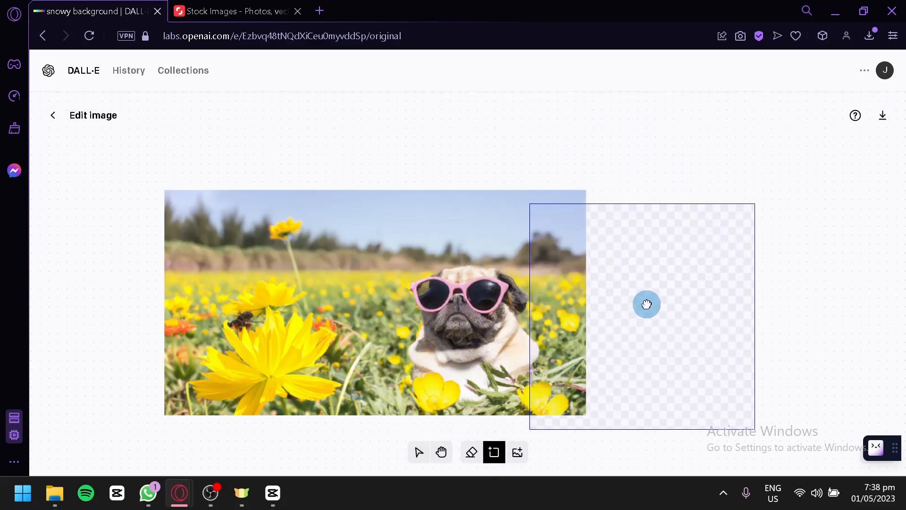
pyautogui.click(692, 281)
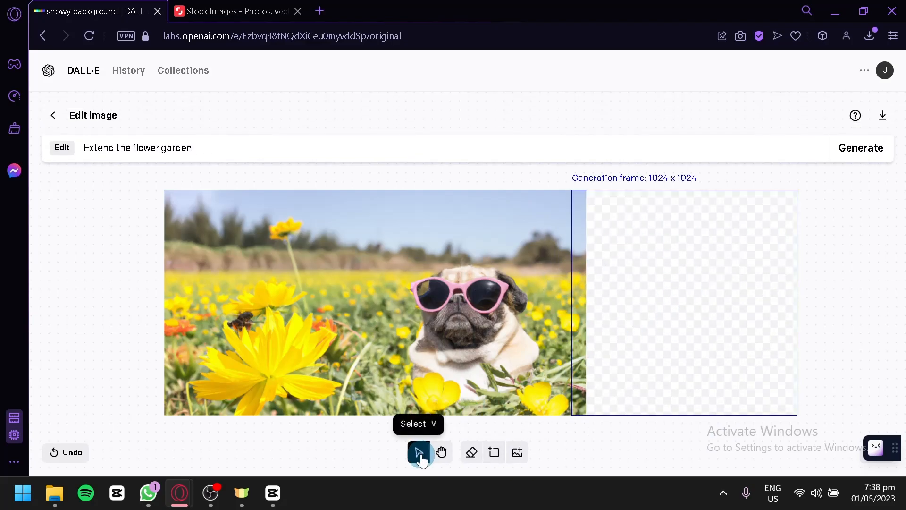
pyautogui.moveTo(655, 316)
pyautogui.mouseDown()
pyautogui.moveTo(472, 316)
pyautogui.moveTo(659, 319)
pyautogui.mouseUp()
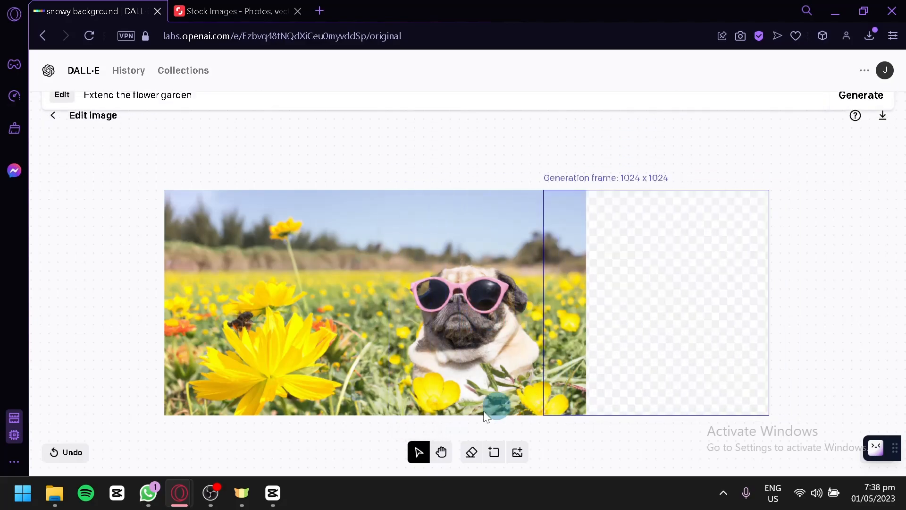
pyautogui.click(494, 452)
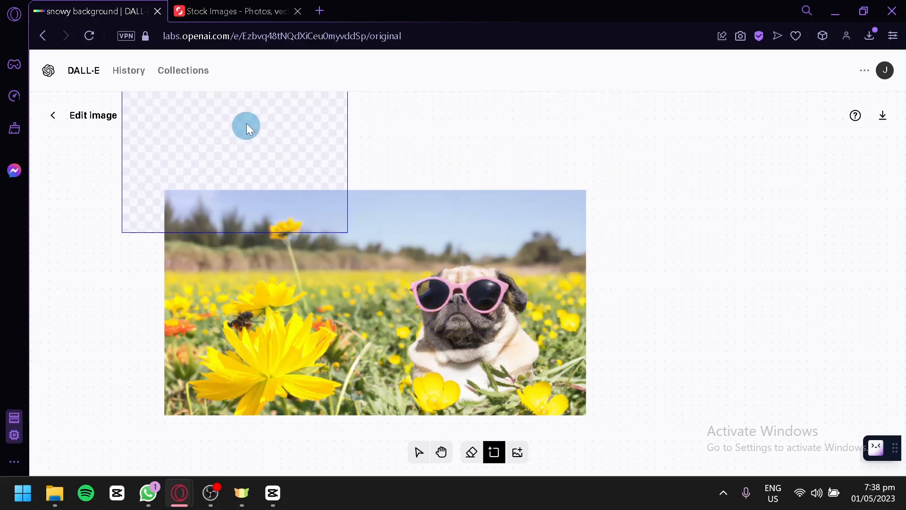
pyautogui.click(695, 309)
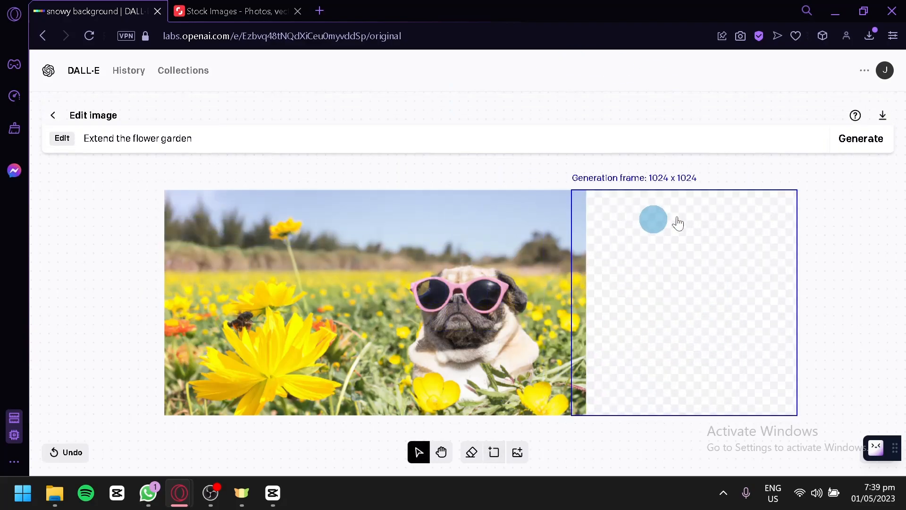
pyautogui.click(861, 147)
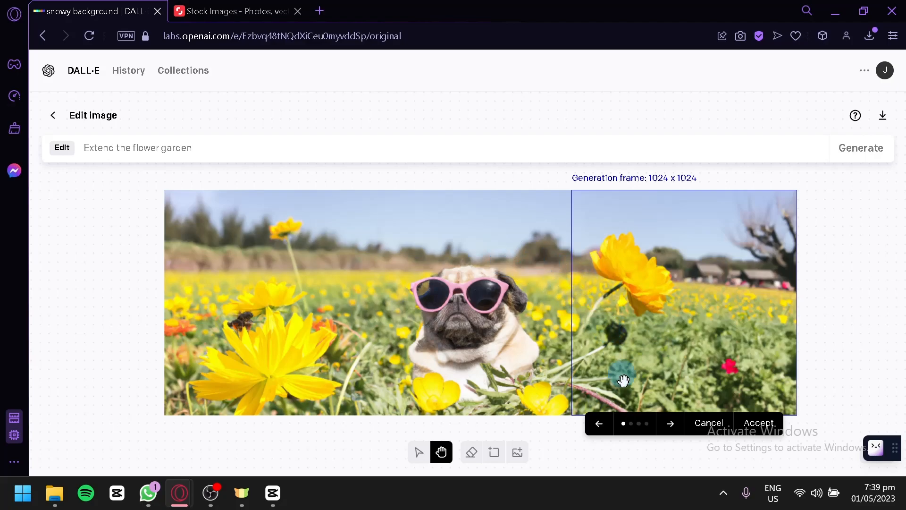
# - Compare the right-side extension variations and accept the one with the large red flower and tall pink blooms
pyautogui.click(666, 431)
pyautogui.click(671, 432)
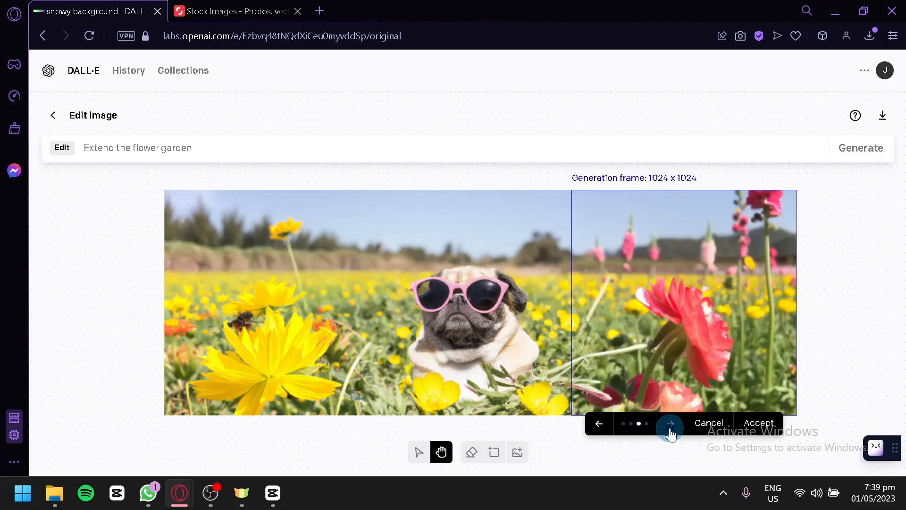
pyautogui.click(670, 432)
pyautogui.click(670, 432)
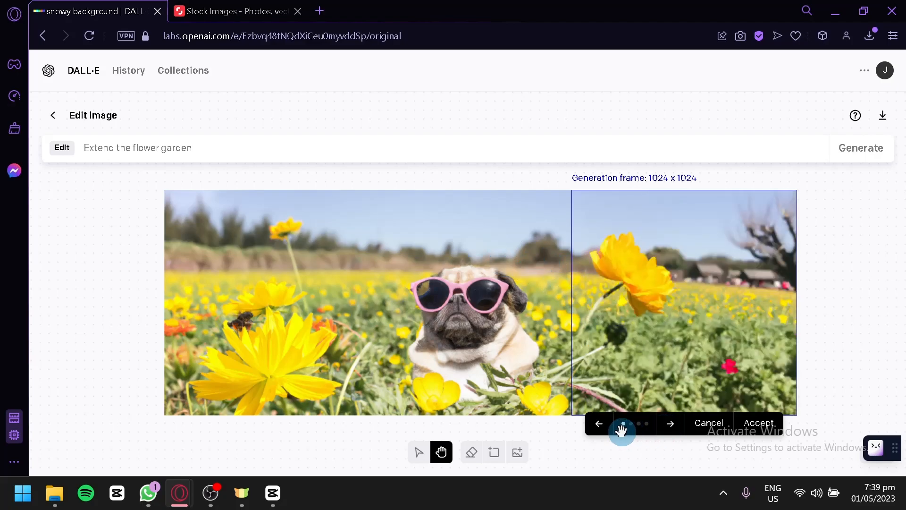
pyautogui.click(602, 435)
pyautogui.click(754, 425)
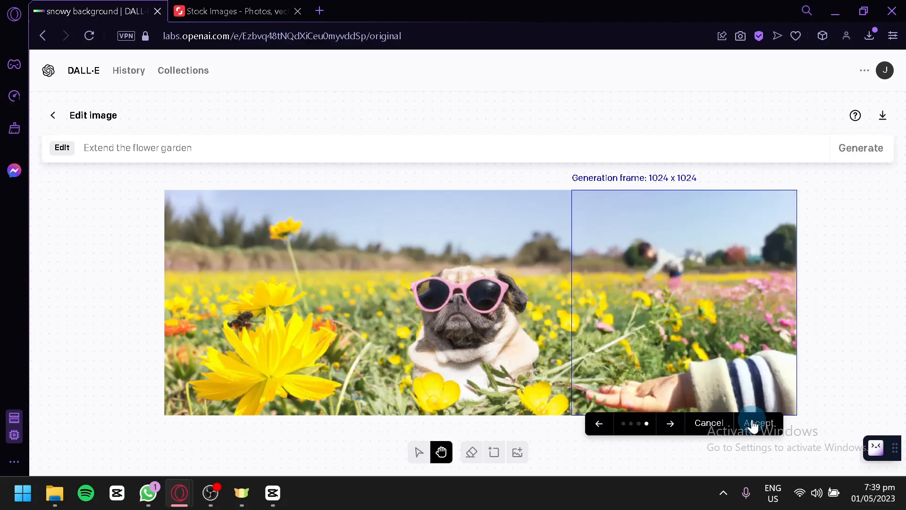
pyautogui.click(670, 427)
pyautogui.click(671, 430)
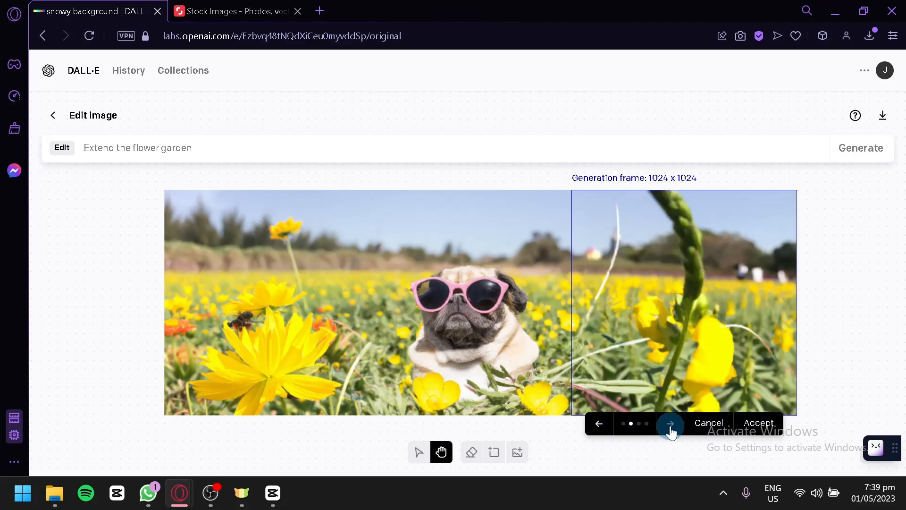
pyautogui.click(670, 429)
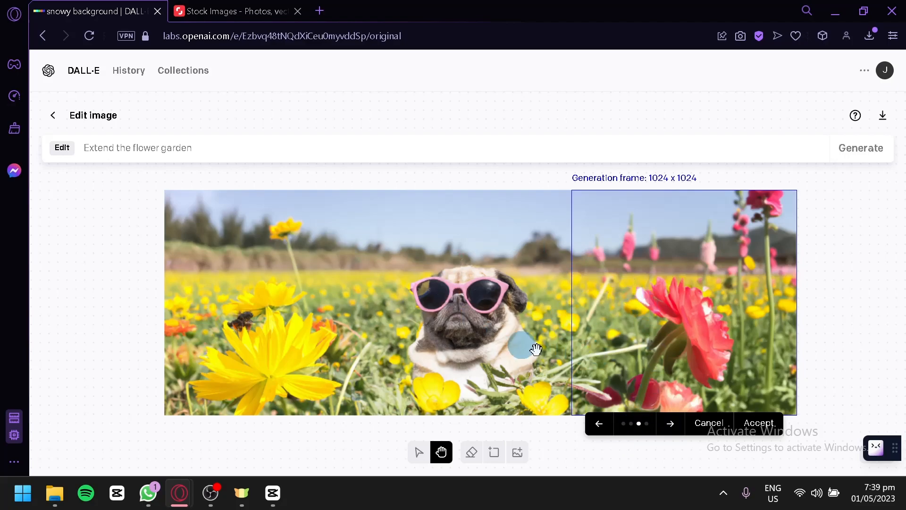
pyautogui.click(756, 423)
pyautogui.click(625, 439)
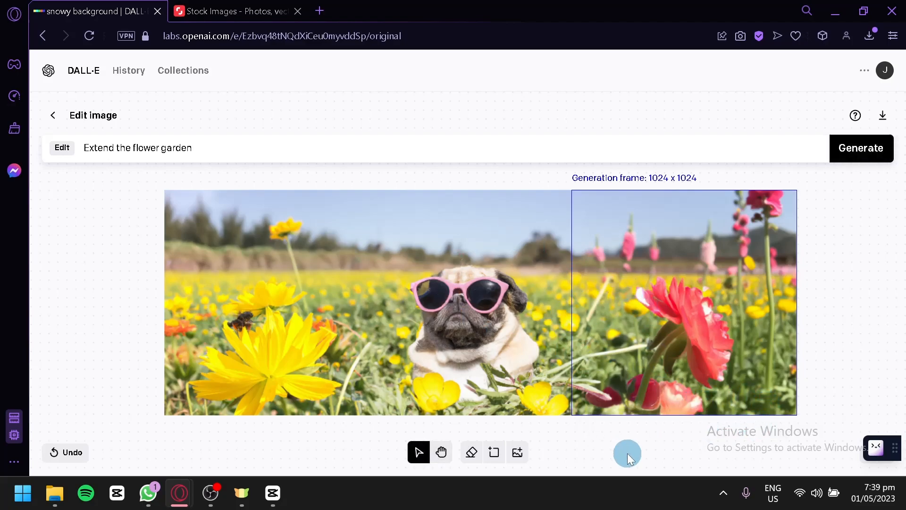
# - Move the generation frame above the extended image so that it overlaps the sky at the upper-left corner
pyautogui.moveTo(706, 355); pyautogui.dragTo(808, 171)
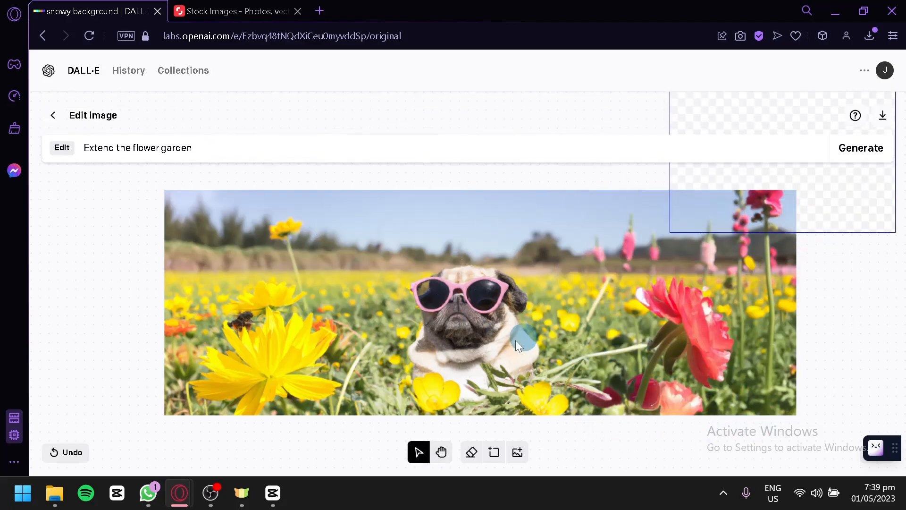
pyautogui.scroll(-3, 590, 319)
pyautogui.scroll(3, 567, 319)
pyautogui.moveTo(716, 190); pyautogui.dragTo(195, 168)
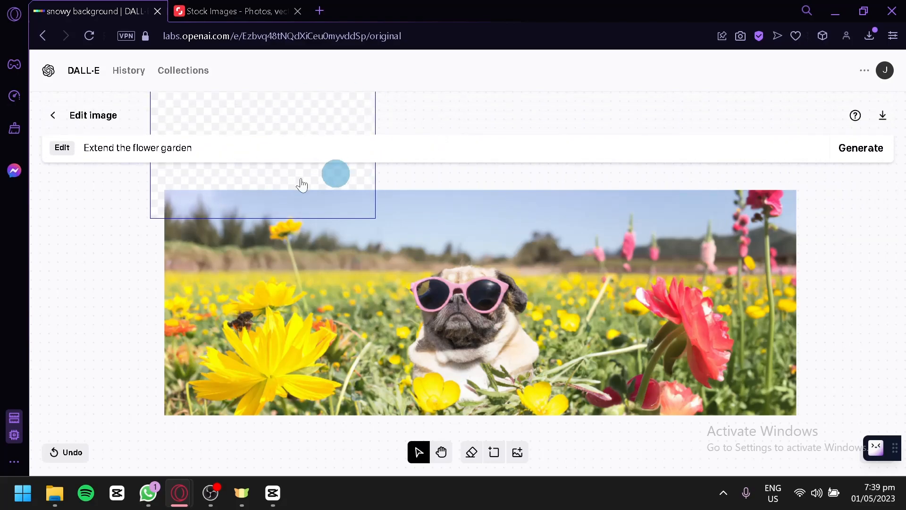
pyautogui.moveTo(87, 145); pyautogui.dragTo(208, 154)
pyautogui.click(321, 209)
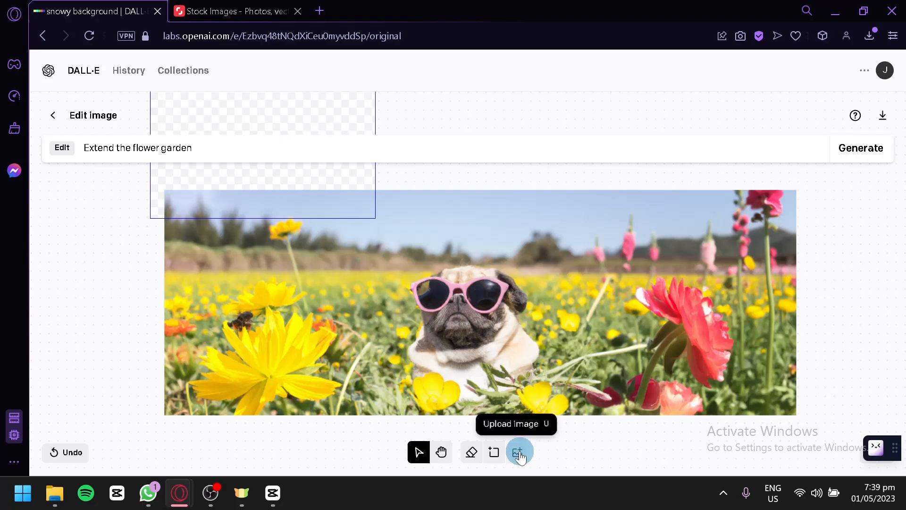
pyautogui.scroll(-2, 520, 419)
pyautogui.scroll(4, 523, 377)
pyautogui.scroll(-2, 529, 341)
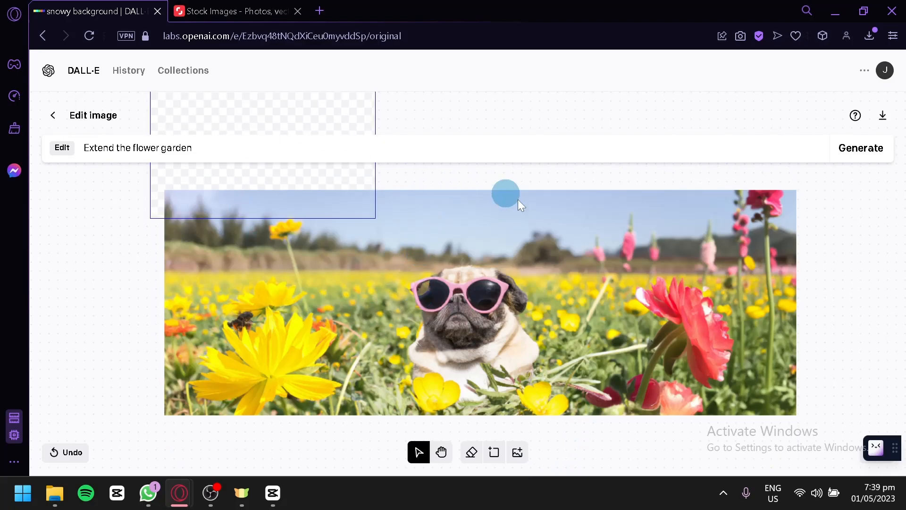
# - Align the generation frame above the flower garden image with the image's left edge, keeping the slight overlap with the sky
pyautogui.moveTo(315, 186)
pyautogui.mouseDown()
pyautogui.moveTo(346, 182)
pyautogui.moveTo(329, 182)
pyautogui.mouseUp()
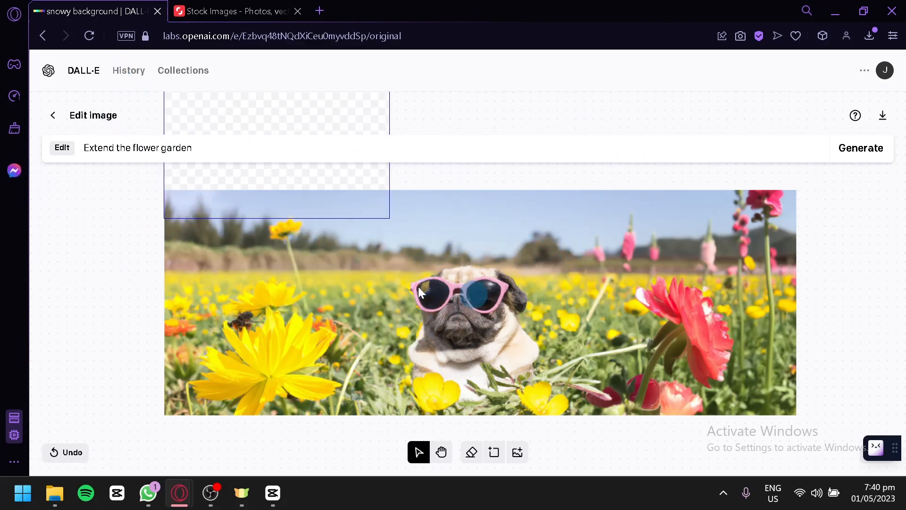
pyautogui.scroll(-2, 570, 278)
pyautogui.scroll(4, 572, 278)
pyautogui.scroll(-2, 486, 327)
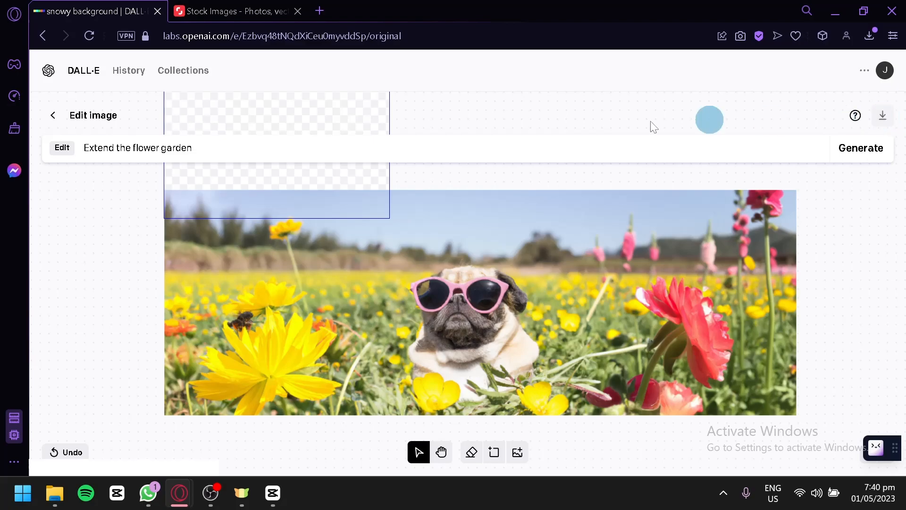
# - Return to the DALL·E start page, discarding the pug edit without downloading it
pyautogui.click(73, 70)
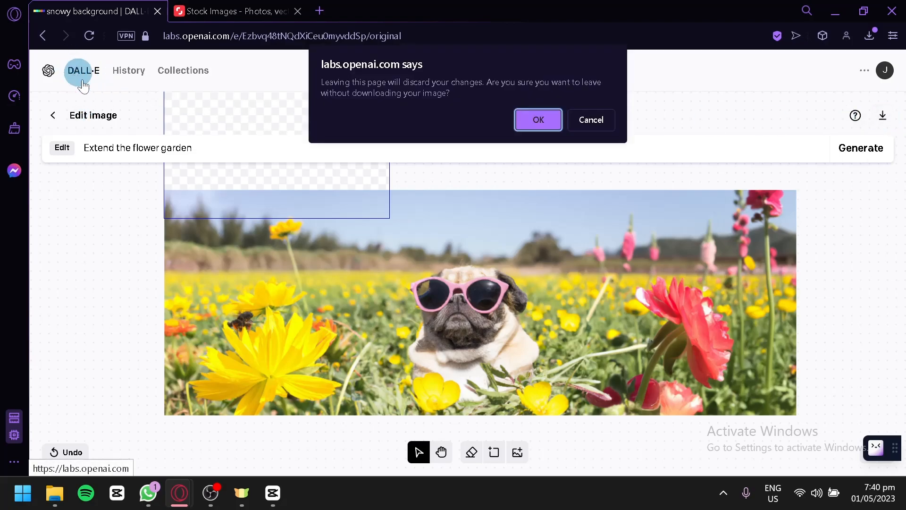
pyautogui.click(529, 125)
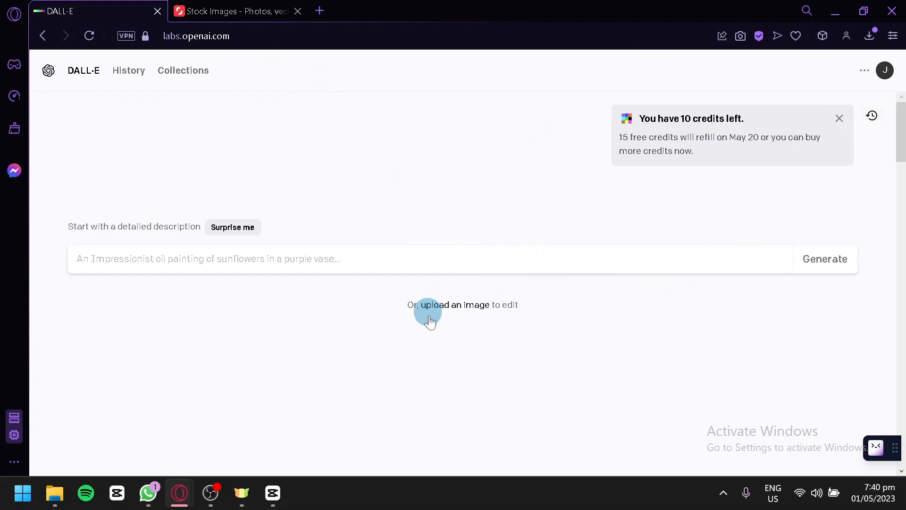
# - Switch to Pexels, dismiss the Google sign-in prompt and browse the trending free stock photos
pyautogui.click(249, 9)
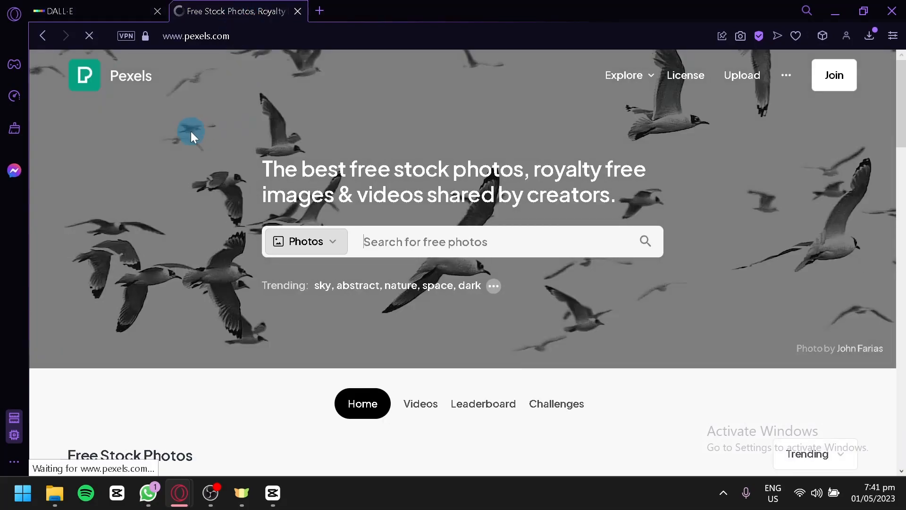
pyautogui.scroll(-2, 216, 151)
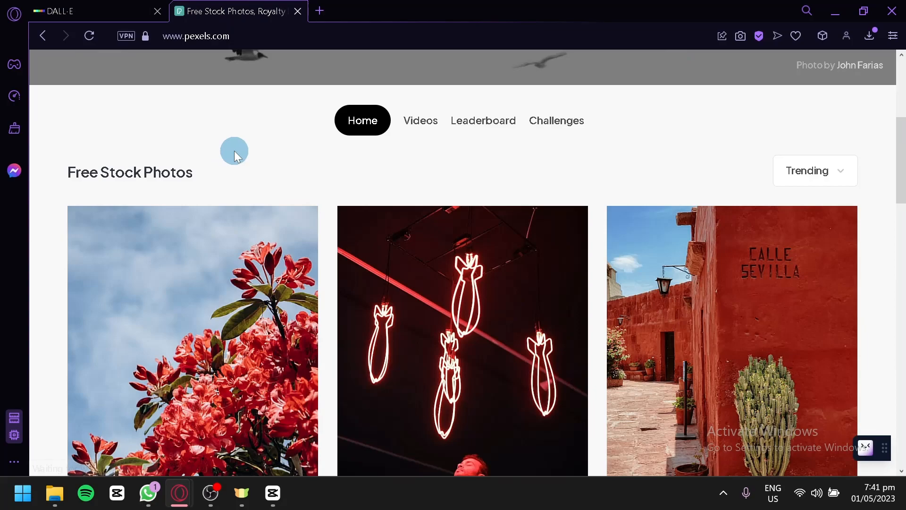
pyautogui.scroll(-4, 316, 213)
pyautogui.scroll(-4, 316, 214)
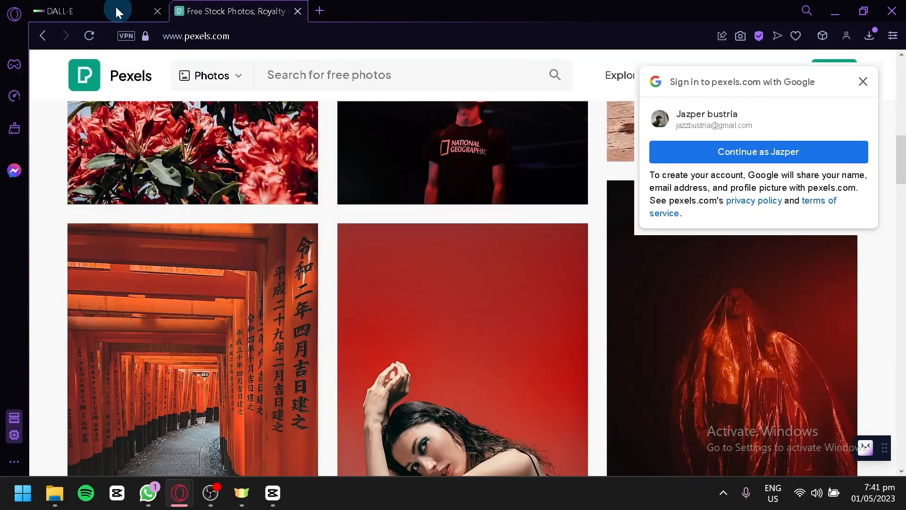
pyautogui.click(117, 12)
pyautogui.click(219, 6)
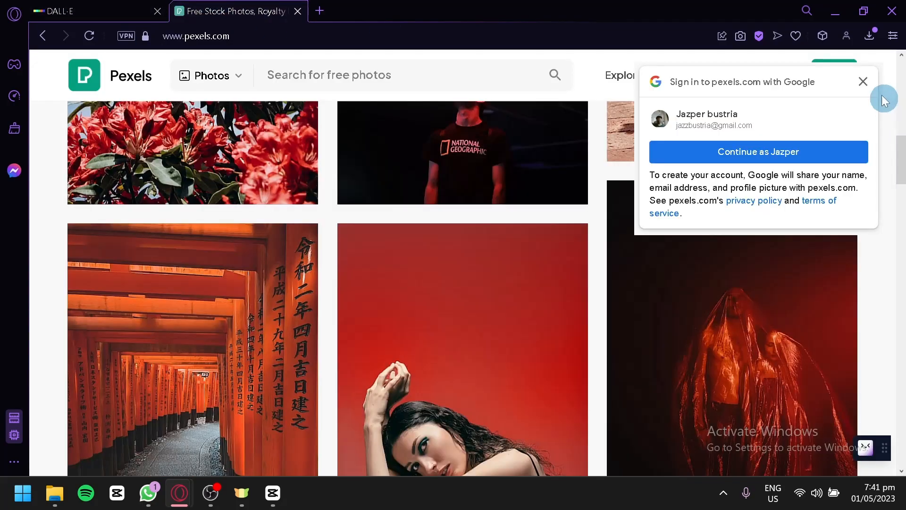
pyautogui.click(863, 80)
pyautogui.scroll(-2, 853, 171)
pyautogui.scroll(-3, 853, 171)
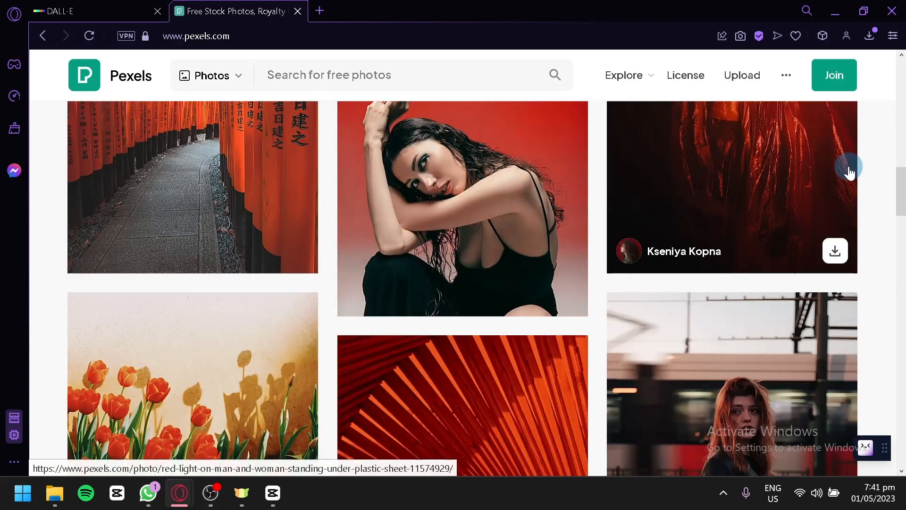
# - Open the photo of the woman in a black dress against a red background and download it for free
pyautogui.click(530, 233)
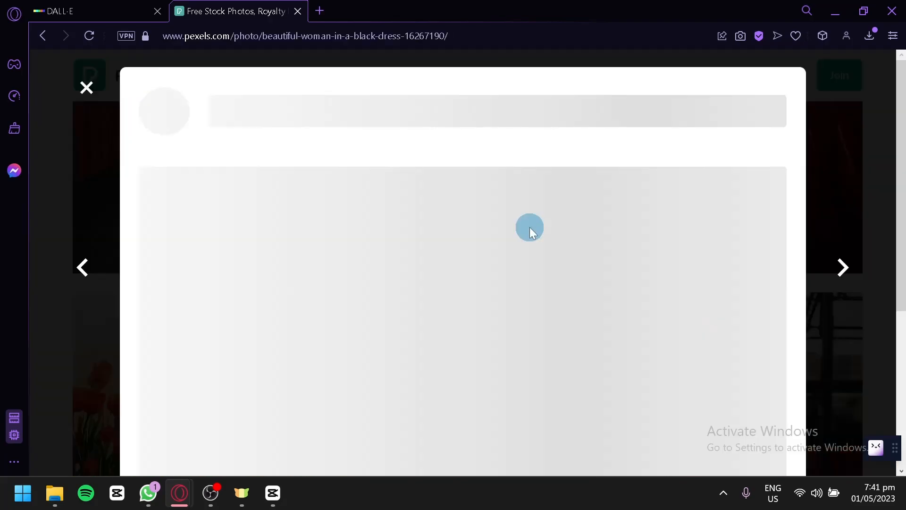
pyautogui.scroll(-4, 533, 273)
pyautogui.scroll(4, 534, 267)
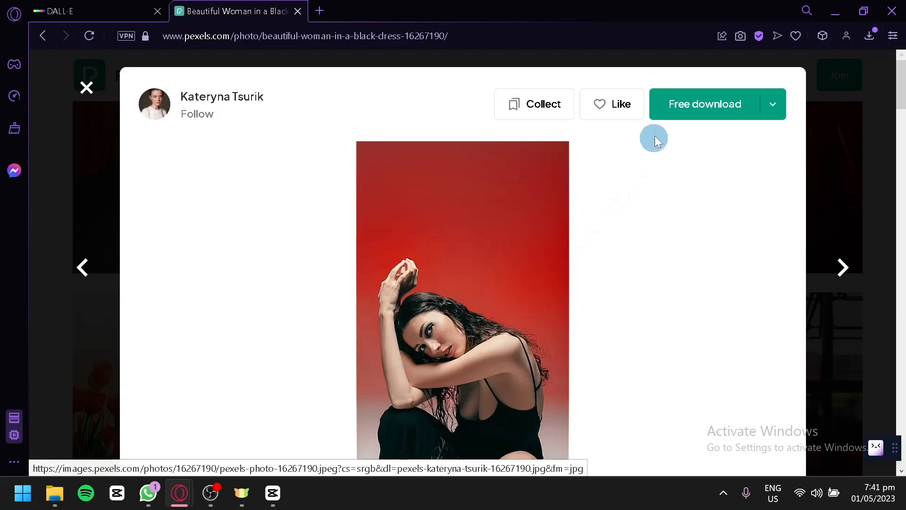
pyautogui.click(675, 115)
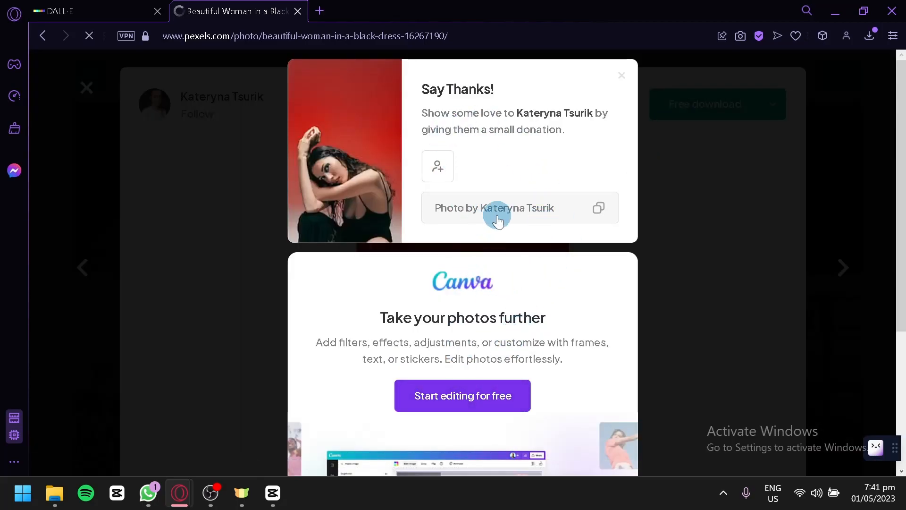
pyautogui.scroll(-4, 640, 254)
pyautogui.scroll(4, 641, 253)
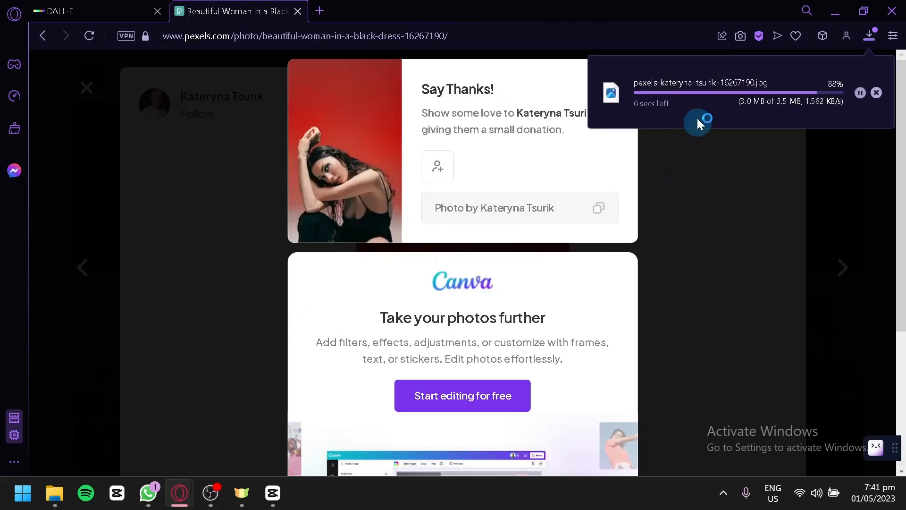
# - Switch back to DALL·E and upload the downloaded photo of the woman for editing
pyautogui.click(136, 6)
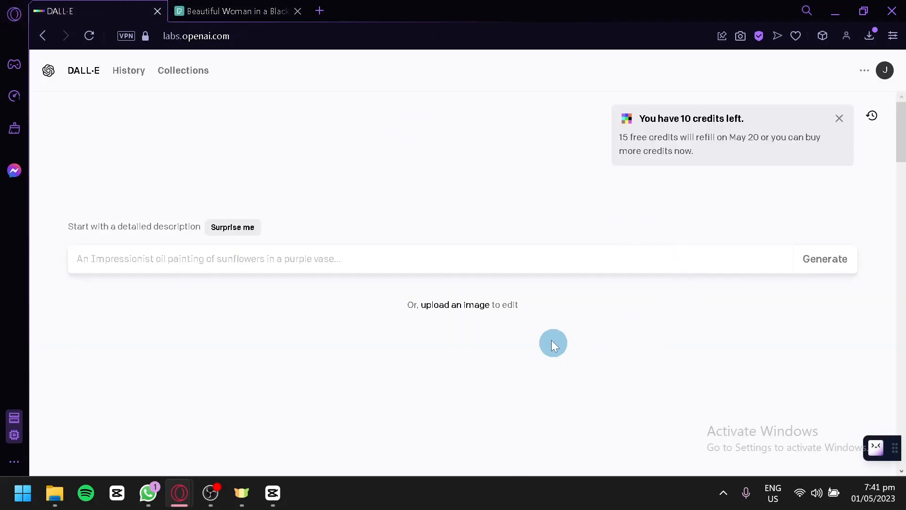
pyautogui.click(467, 313)
pyautogui.click(340, 335)
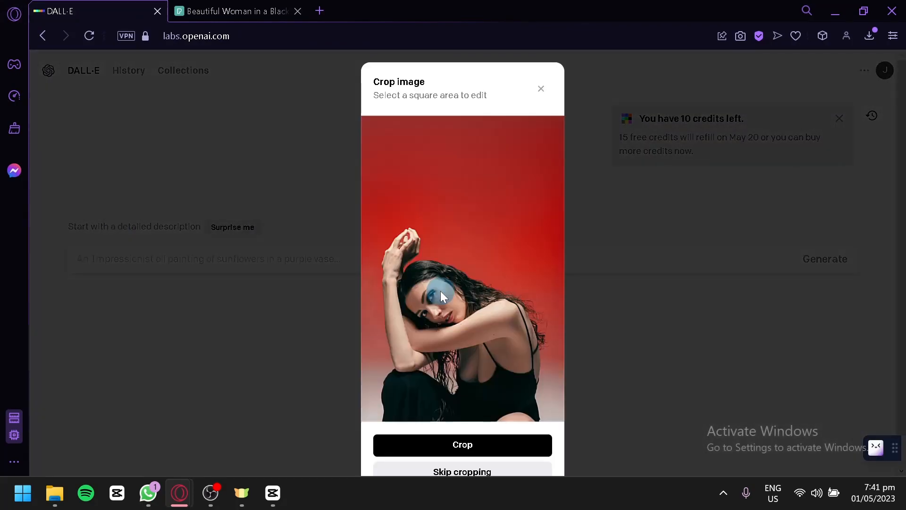
# - Crop the uploaded photo to a square around the woman and generate variations of it
pyautogui.scroll(-1, 492, 471)
pyautogui.moveTo(508, 244); pyautogui.dragTo(503, 300)
pyautogui.click(510, 412)
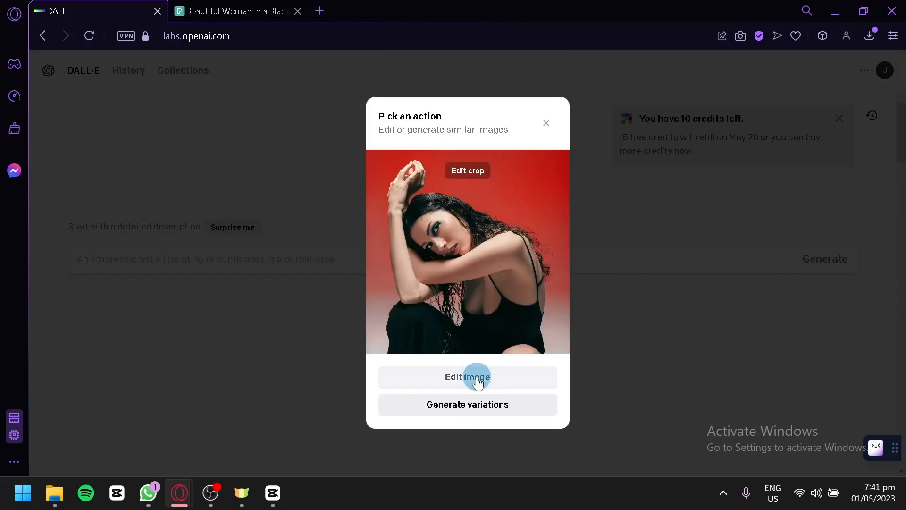
pyautogui.click(508, 404)
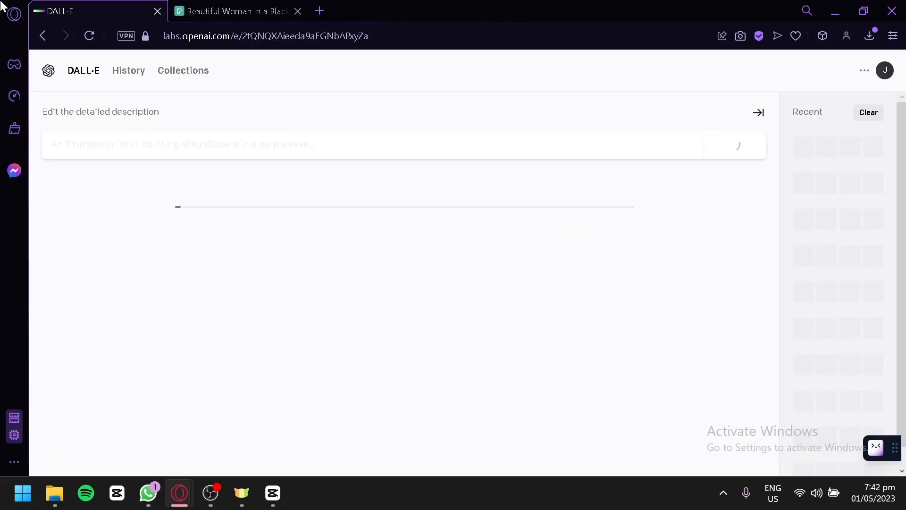
# - Close the downloaded photo's page on Pexels and browse further through the trending stock photos
pyautogui.click(212, 10)
pyautogui.click(696, 168)
pyautogui.click(829, 97)
pyautogui.scroll(-5, 806, 161)
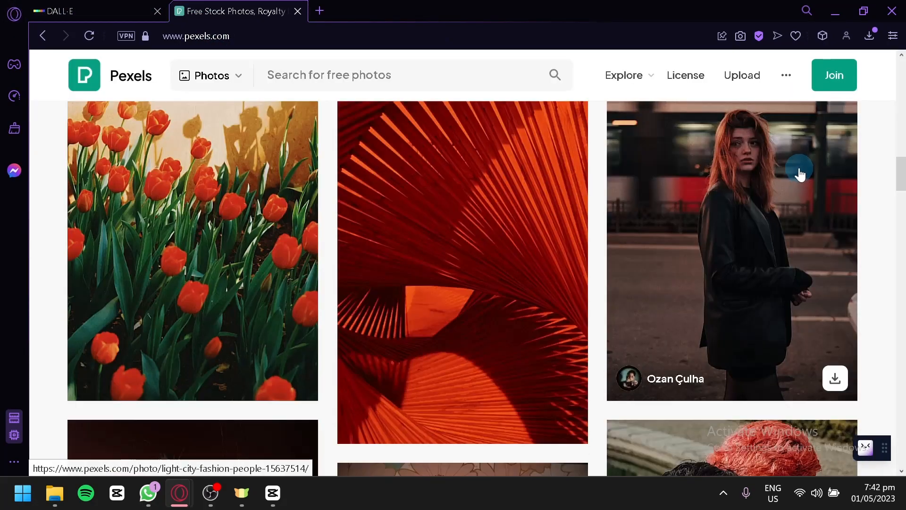
pyautogui.scroll(-5, 800, 175)
pyautogui.scroll(-2, 711, 199)
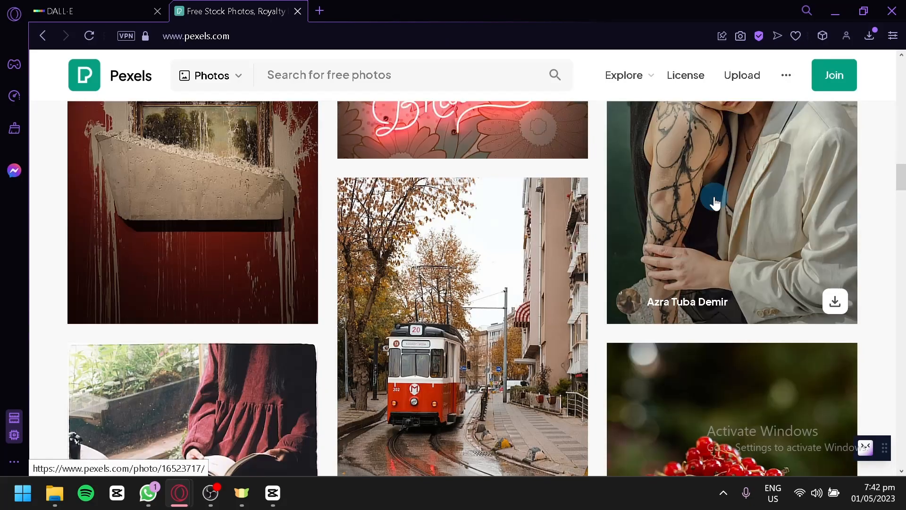
pyautogui.scroll(-4, 381, 243)
pyautogui.scroll(-12, 382, 245)
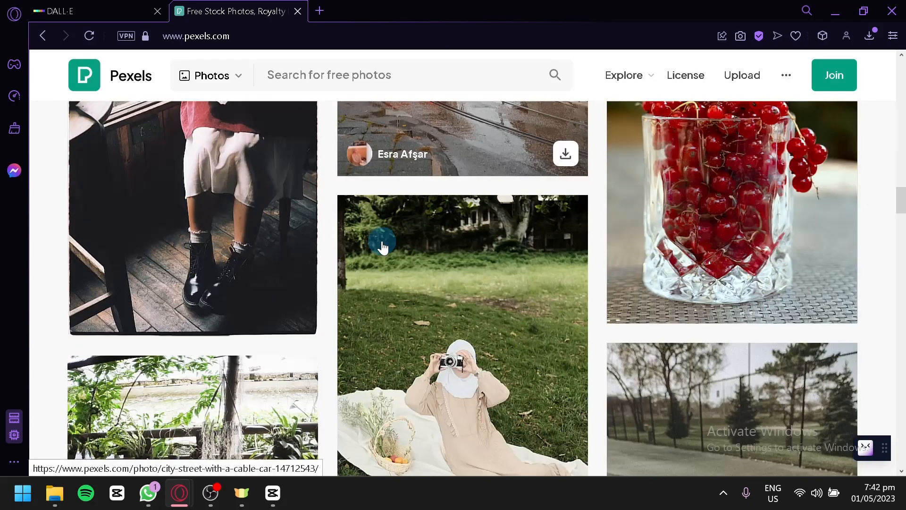
pyautogui.scroll(-4, 382, 246)
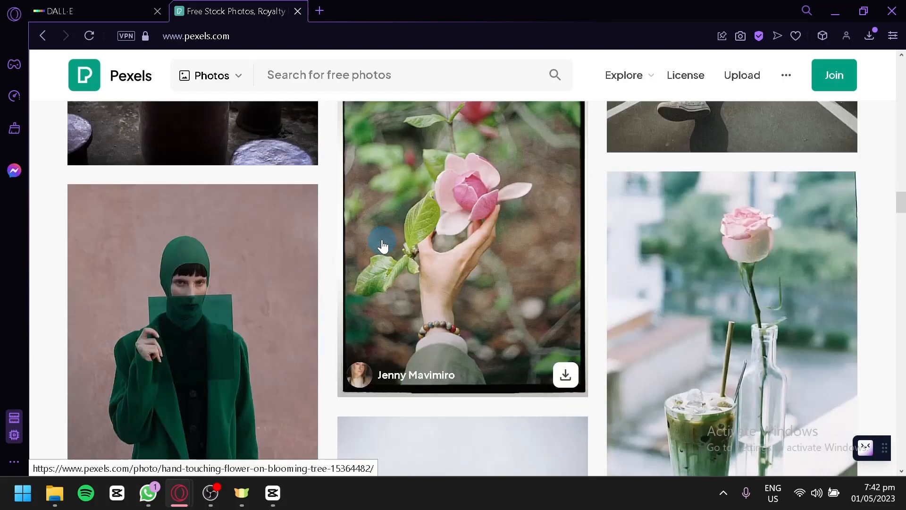
pyautogui.scroll(-10, 382, 245)
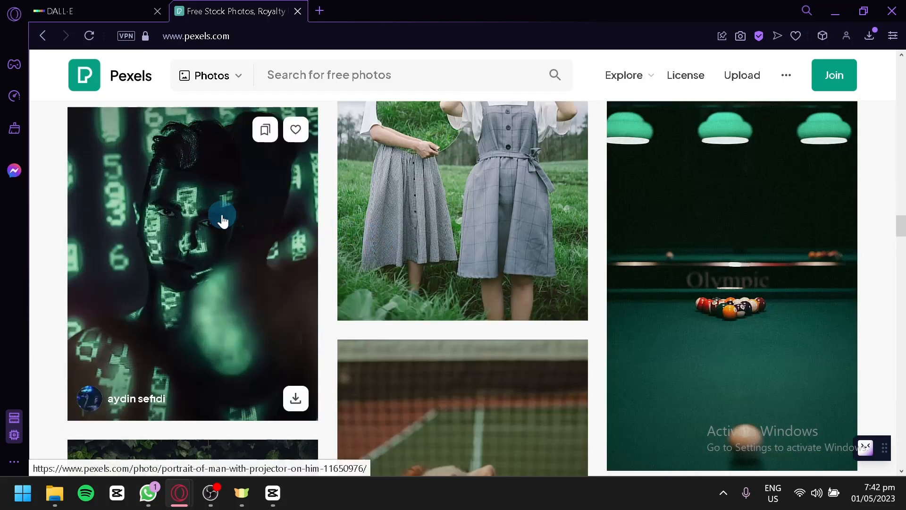
pyautogui.scroll(3, 222, 218)
pyautogui.scroll(-8, 219, 219)
# - Return to DALL·E and examine several generated variations of the woman's photo at full size
pyautogui.click(118, 7)
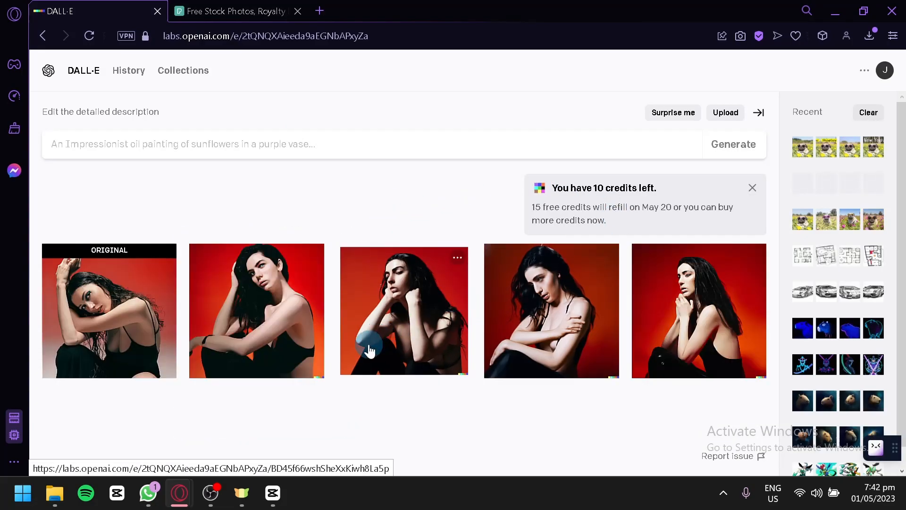
pyautogui.click(515, 299)
pyautogui.click(72, 115)
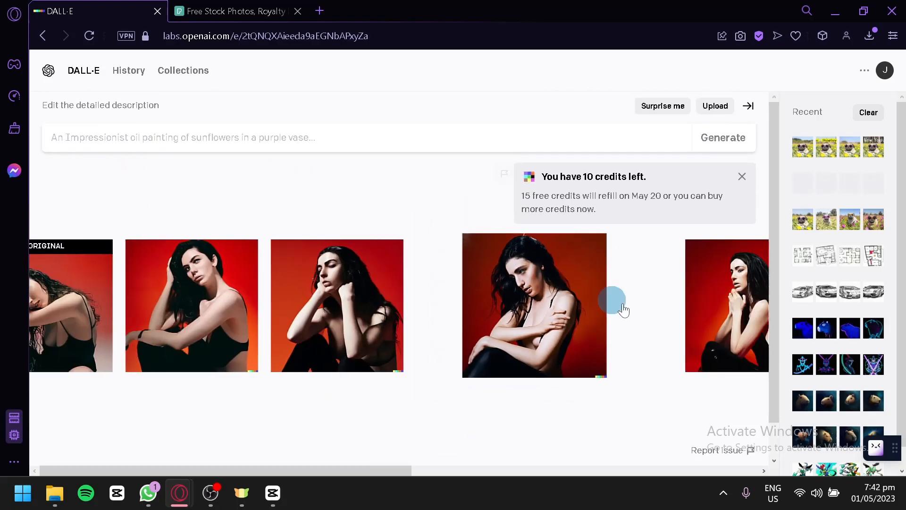
pyautogui.click(354, 284)
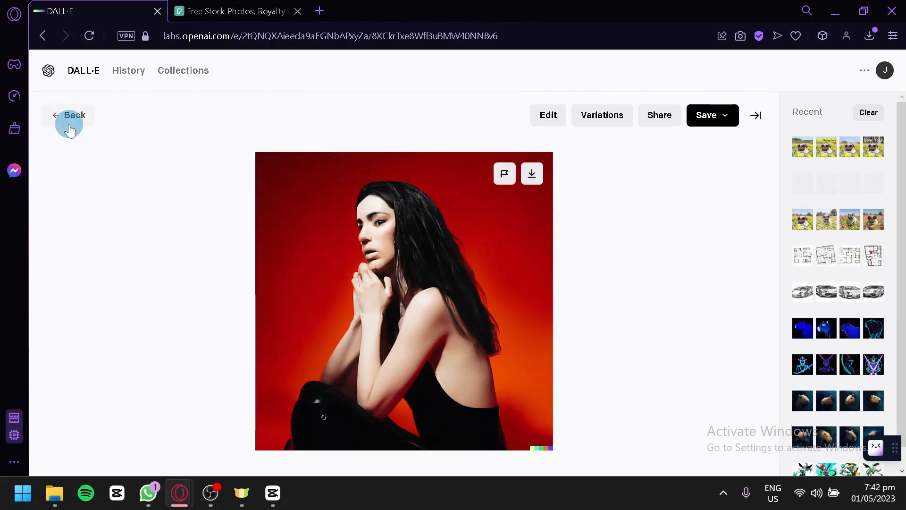
pyautogui.click(72, 115)
pyautogui.click(297, 293)
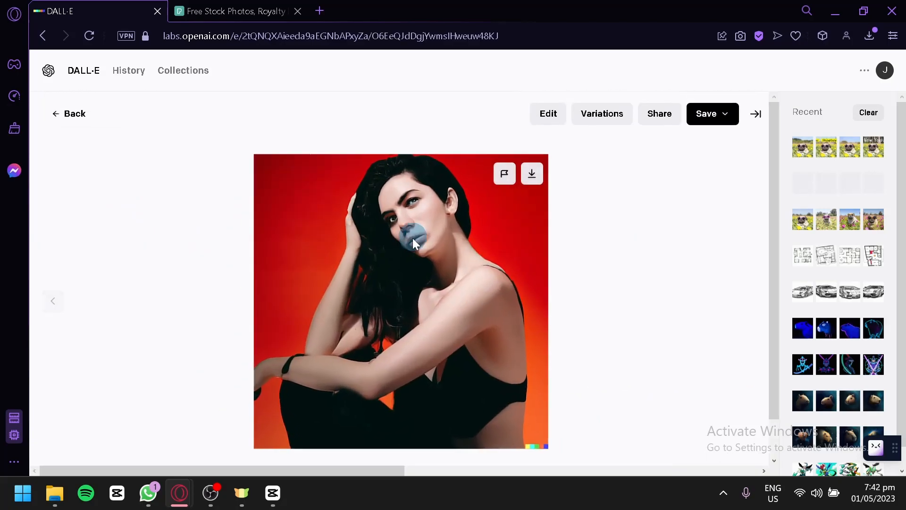
pyautogui.click(55, 124)
# - Open the original cropped photo of the woman in the image editor
pyautogui.click(118, 312)
pyautogui.click(633, 142)
pyautogui.click(659, 115)
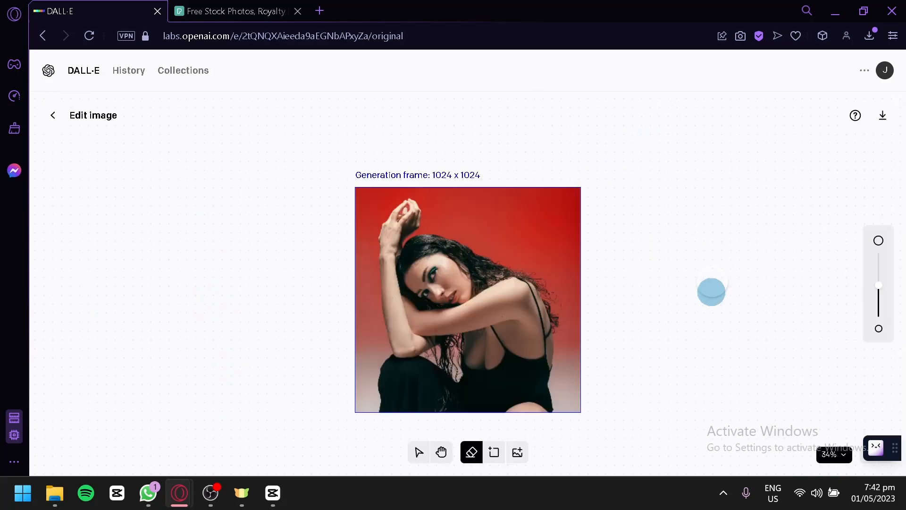
# - Undo a trial erasure across the woman's face and place the generation frame beside the photo, slightly overlapping its left edge
pyautogui.moveTo(434, 290); pyautogui.dragTo(462, 282)
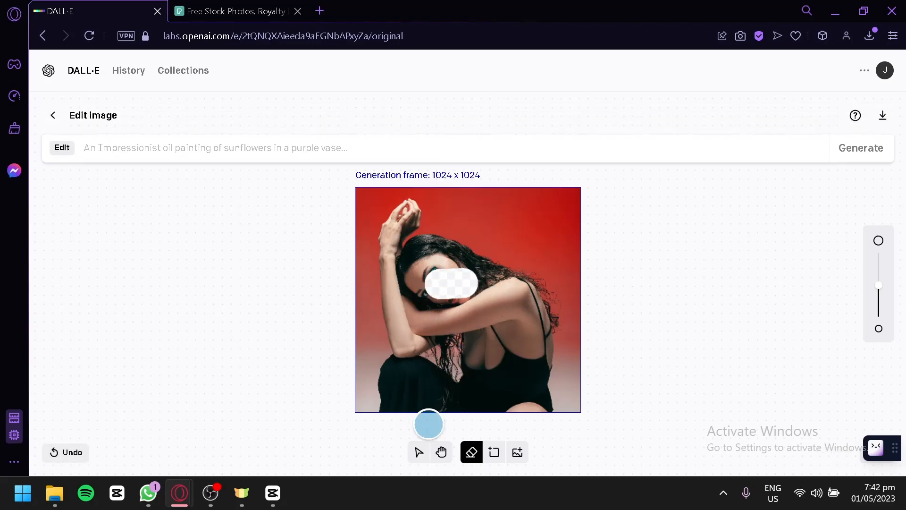
pyautogui.click(418, 452)
pyautogui.hotkey('ctrl', 'z')
pyautogui.moveTo(445, 344)
pyautogui.mouseDown()
pyautogui.moveTo(530, 334)
pyautogui.moveTo(547, 354)
pyautogui.moveTo(568, 338)
pyautogui.mouseUp()
pyautogui.moveTo(637, 277); pyautogui.dragTo(296, 265)
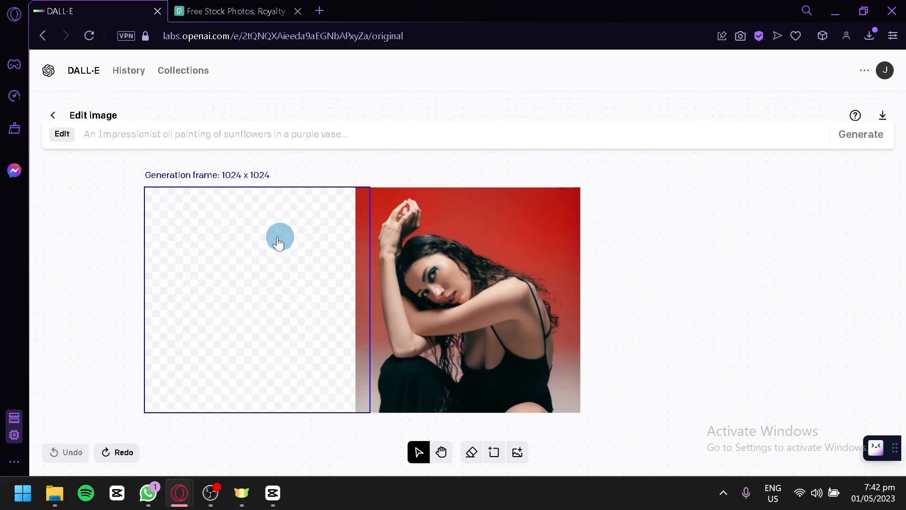
# - Request a generation in the frame with the prompt "A mirror that reflects the woman"
pyautogui.click(254, 141)
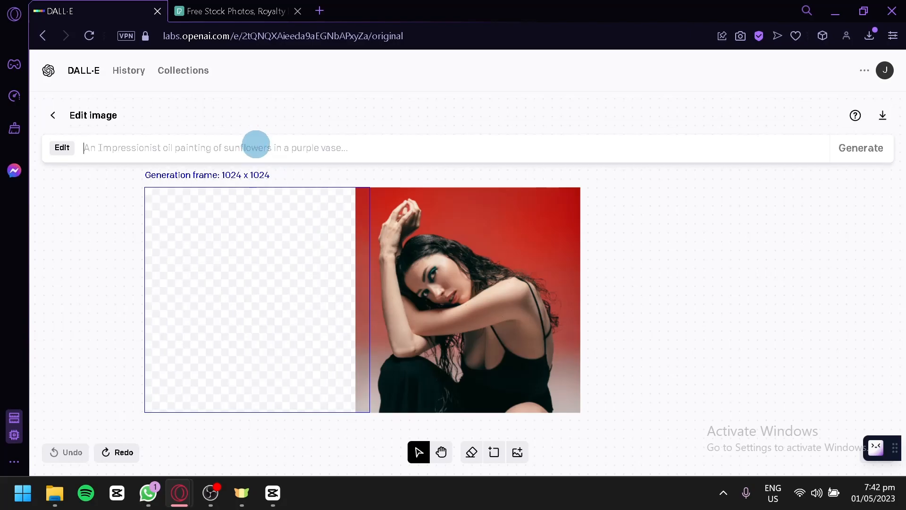
pyautogui.write('A mirror that reflects the woman')
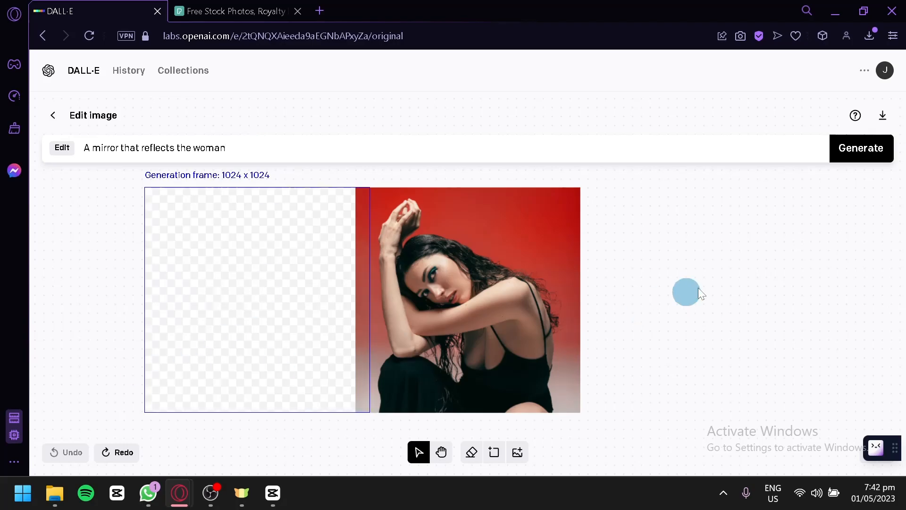
pyautogui.click(861, 144)
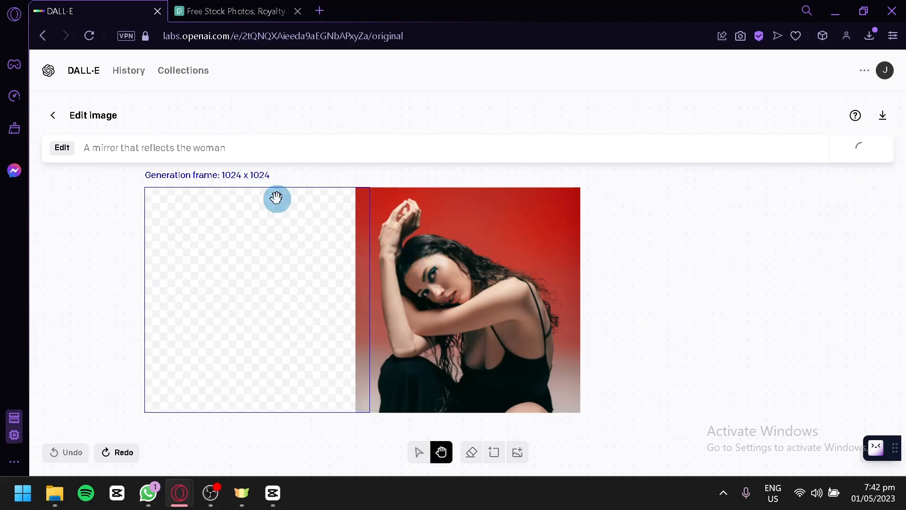
# - Retry the mirror generation with the same prompt and dismiss the error notice
pyautogui.scroll(-2, 265, 255)
pyautogui.scroll(2, 265, 250)
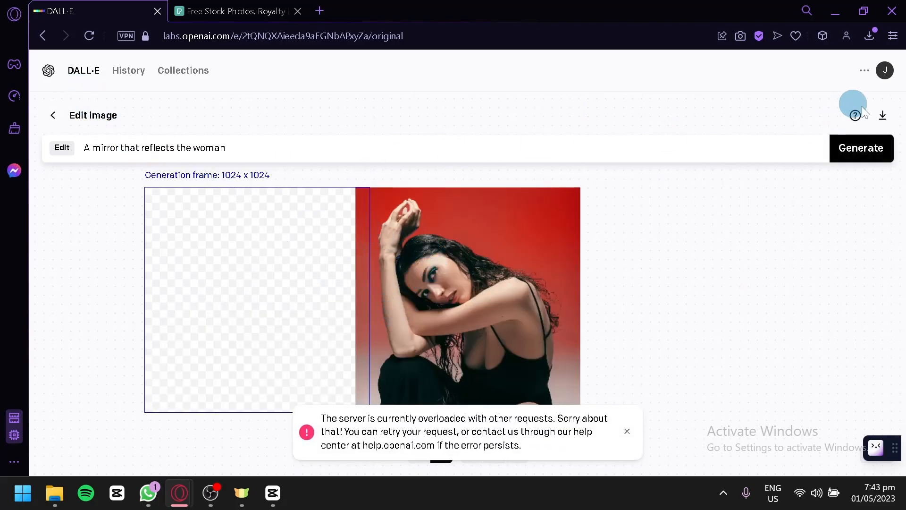
pyautogui.click(880, 160)
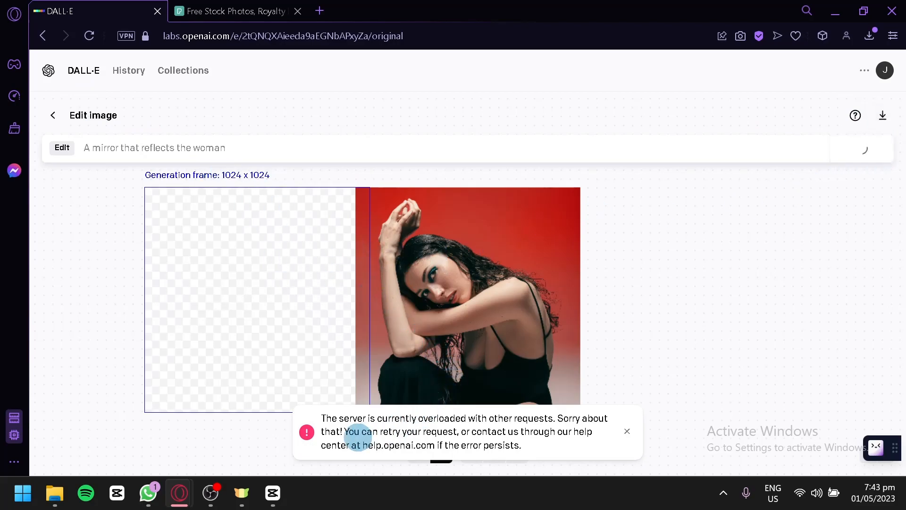
pyautogui.click(627, 436)
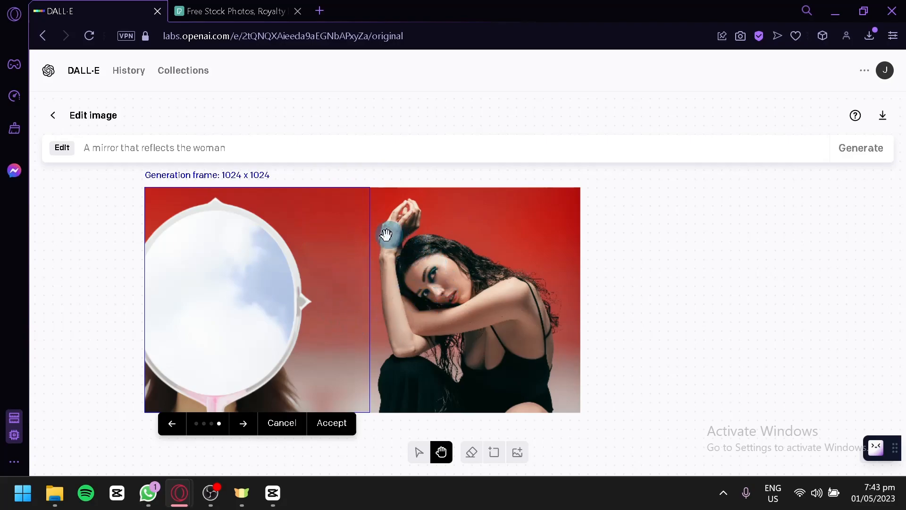
# - Discard the mirror results and place the generation frame over the lower part of the woman's photo, extending below its bottom edge
pyautogui.click(282, 432)
pyautogui.moveTo(304, 332); pyautogui.dragTo(518, 419)
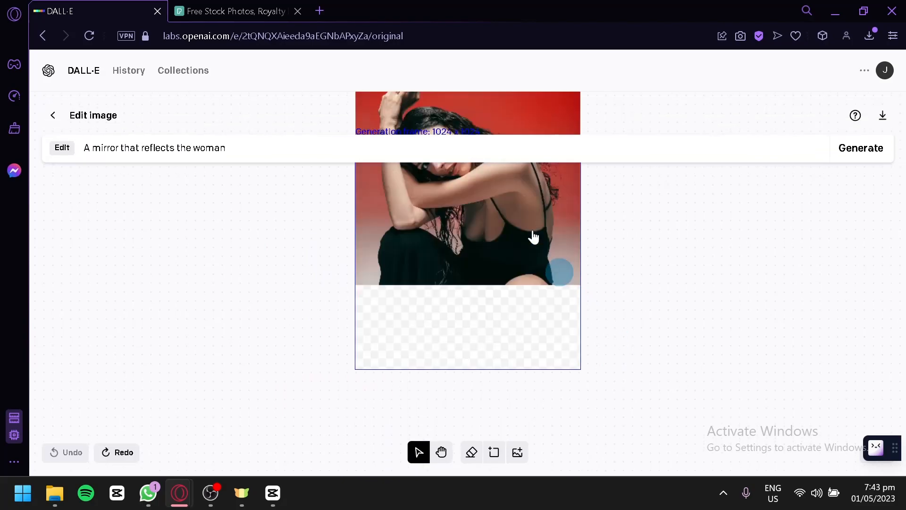
# - Request a generation in the frame with the prompt "add a lower body"
pyautogui.moveTo(227, 147); pyautogui.dragTo(91, 121)
pyautogui.write('add a lower body')
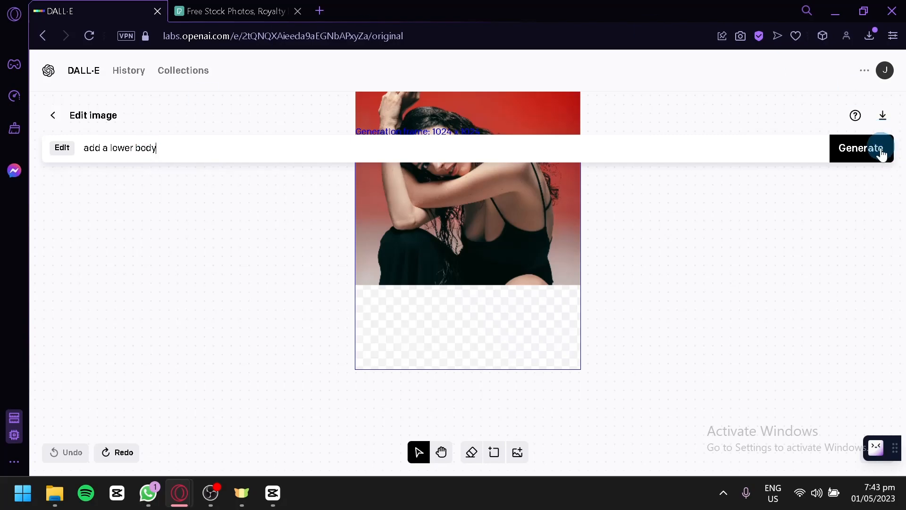
pyautogui.press('Return')
# - Check the account's remaining generation credits
pyautogui.click(886, 80)
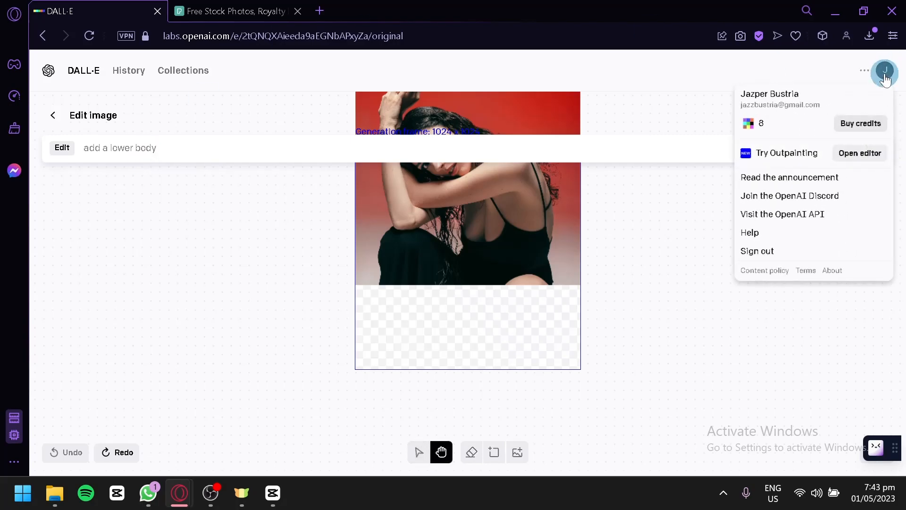
pyautogui.click(769, 137)
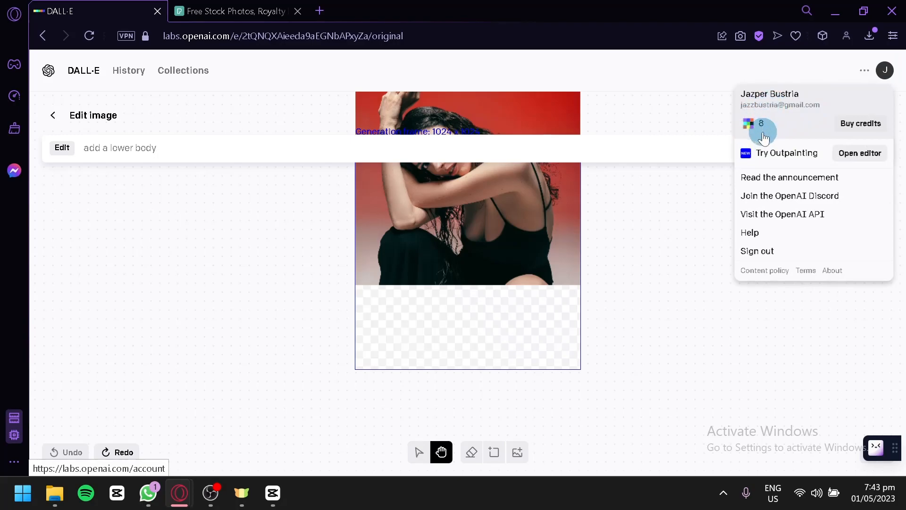
pyautogui.click(866, 80)
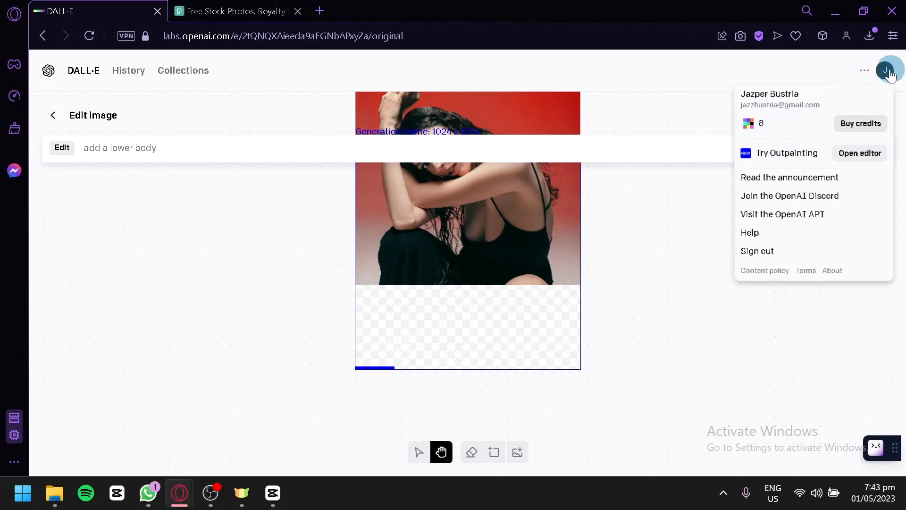
pyautogui.click(886, 73)
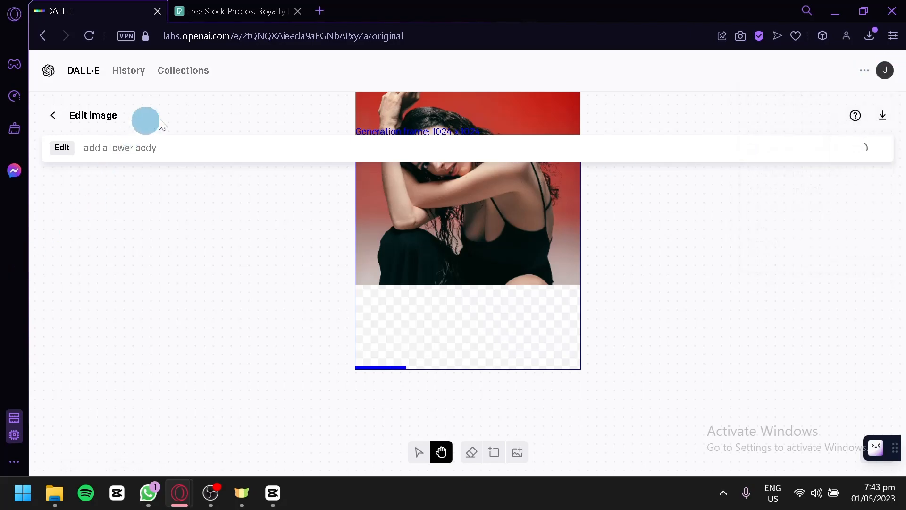
# - Switch to Pexels and download the free photo of the woman sitting inside the ferryboat
pyautogui.click(257, 6)
pyautogui.scroll(-5, 320, 299)
pyautogui.scroll(-3, 318, 249)
pyautogui.click(35, 7)
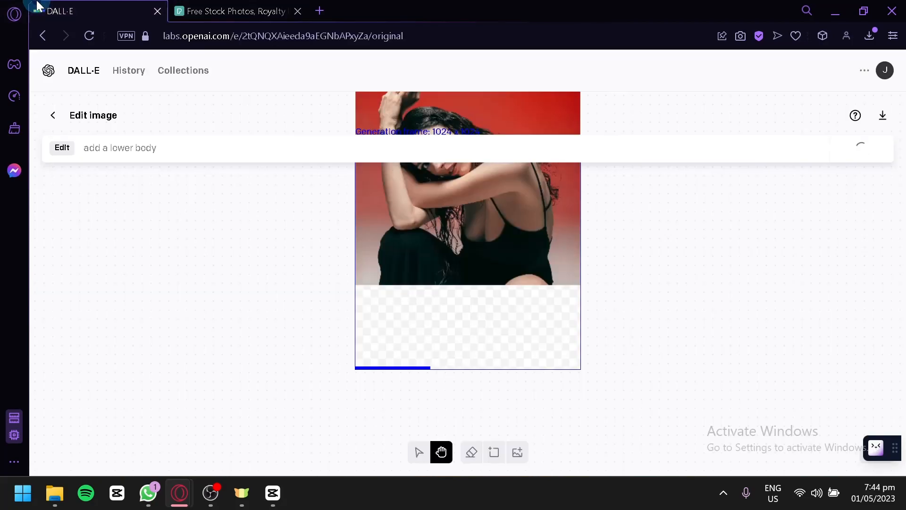
pyautogui.click(267, 6)
pyautogui.scroll(-5, 566, 236)
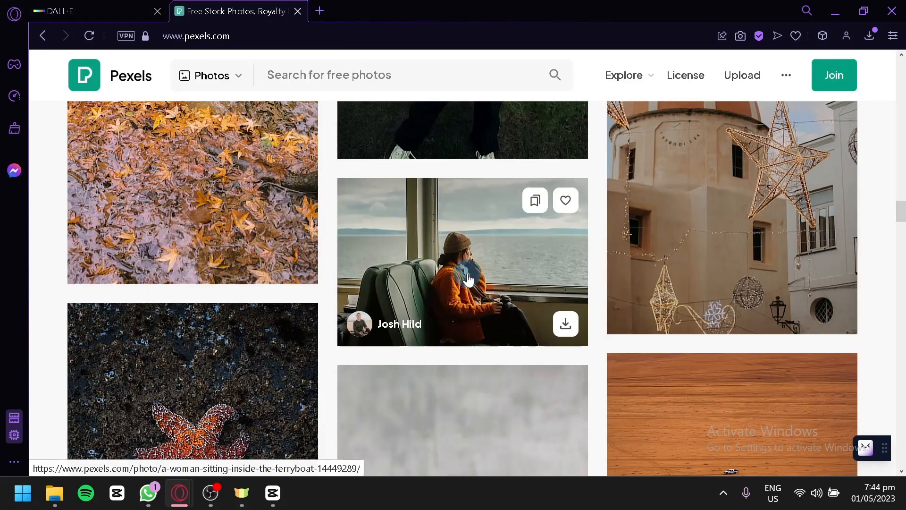
pyautogui.click(462, 276)
pyautogui.click(681, 114)
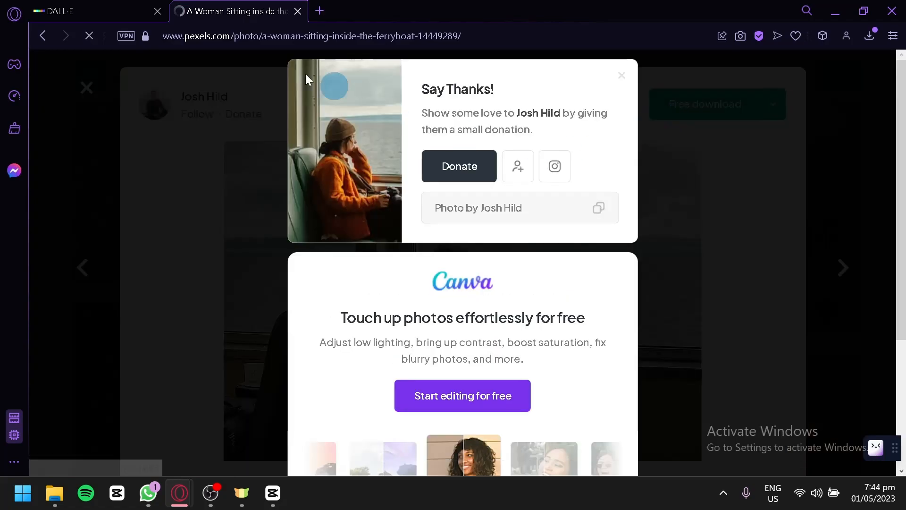
# - Return to DALL·E, compare the lower-body variations and accept the first one
pyautogui.click(86, 4)
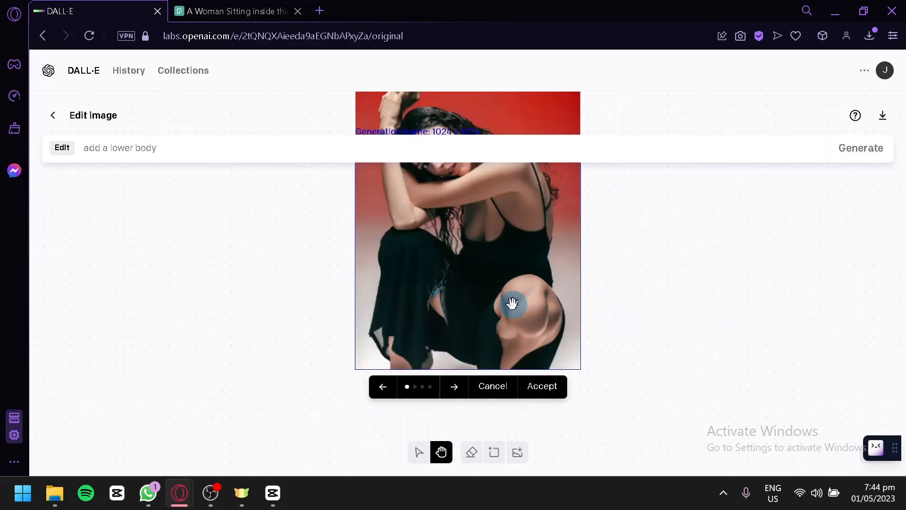
pyautogui.click(442, 386)
pyautogui.click(450, 385)
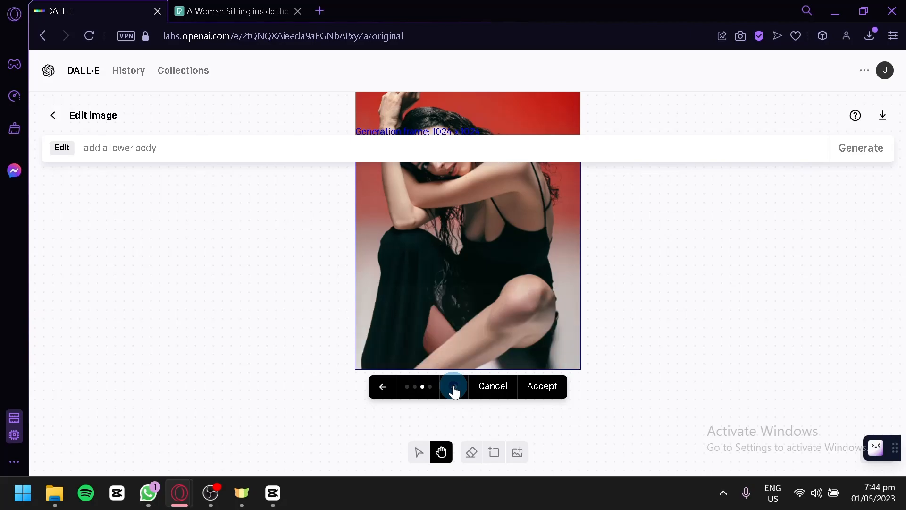
pyautogui.click(454, 385)
pyautogui.click(382, 386)
pyautogui.click(449, 388)
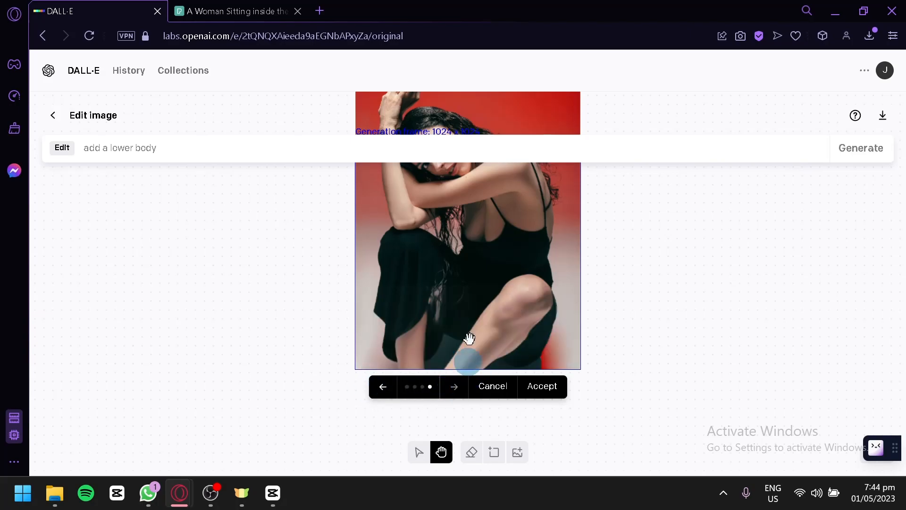
pyautogui.click(450, 388)
pyautogui.click(450, 388)
pyautogui.click(385, 386)
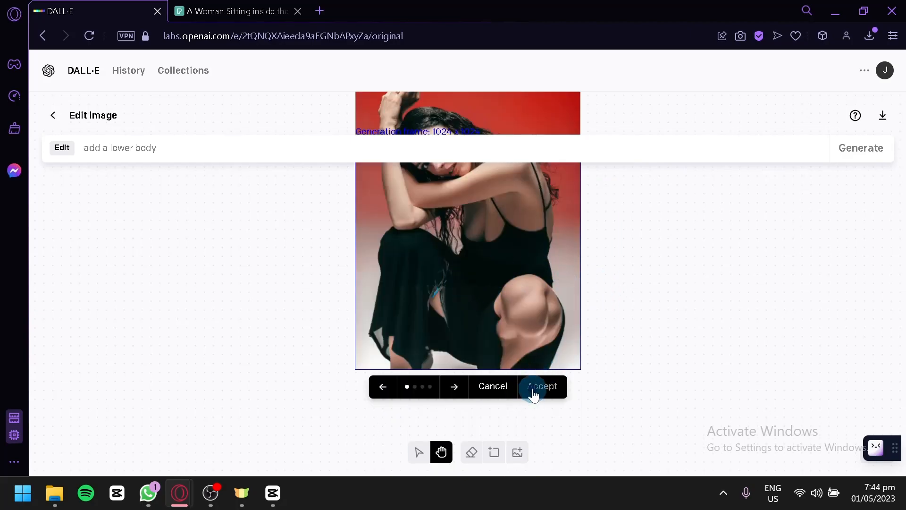
pyautogui.click(532, 387)
# - Move the generation frame off the extended photo onto the empty canvas to its right and inspect the whole extended image
pyautogui.moveTo(515, 280); pyautogui.dragTo(754, 239)
pyautogui.scroll(3, 532, 370)
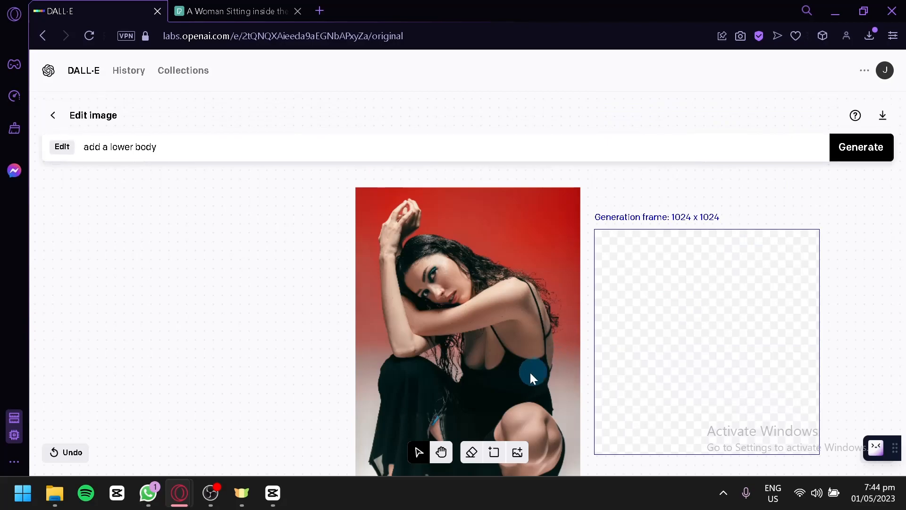
pyautogui.scroll(-3, 491, 326)
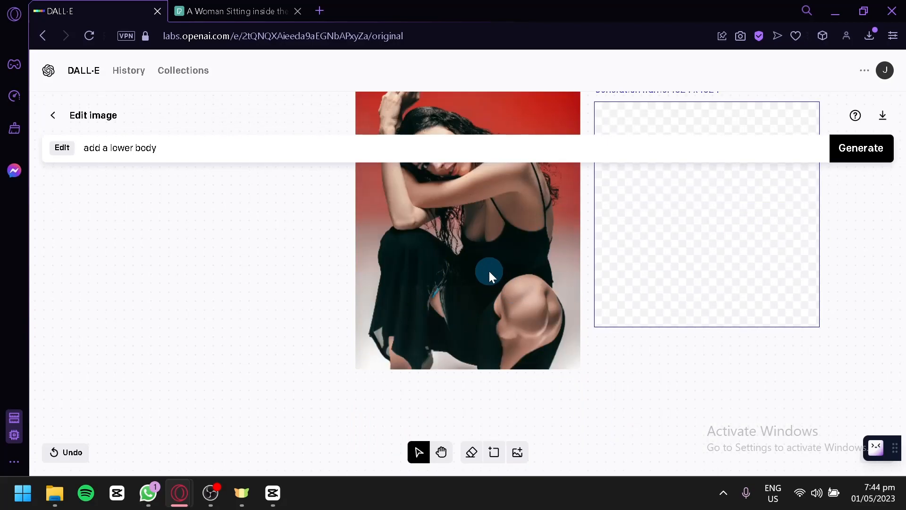
pyautogui.scroll(3, 489, 271)
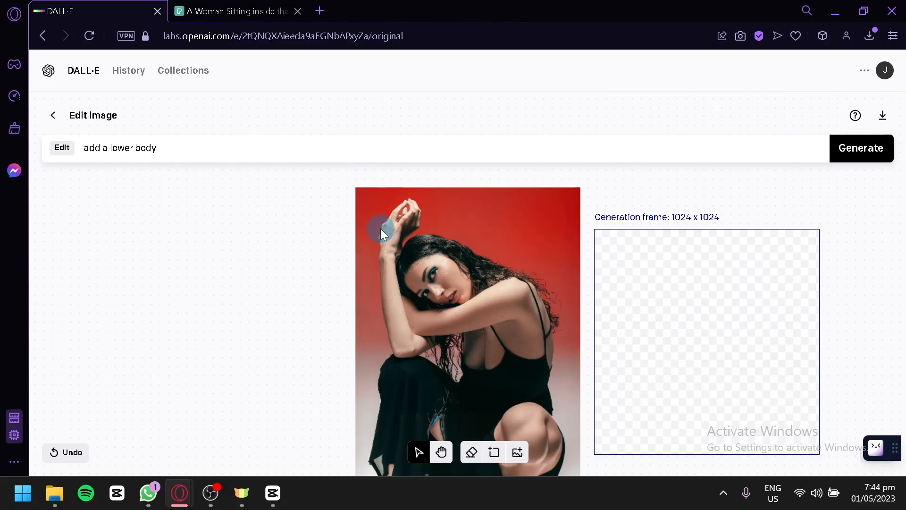
pyautogui.scroll(-3, 493, 268)
pyautogui.scroll(2, 490, 332)
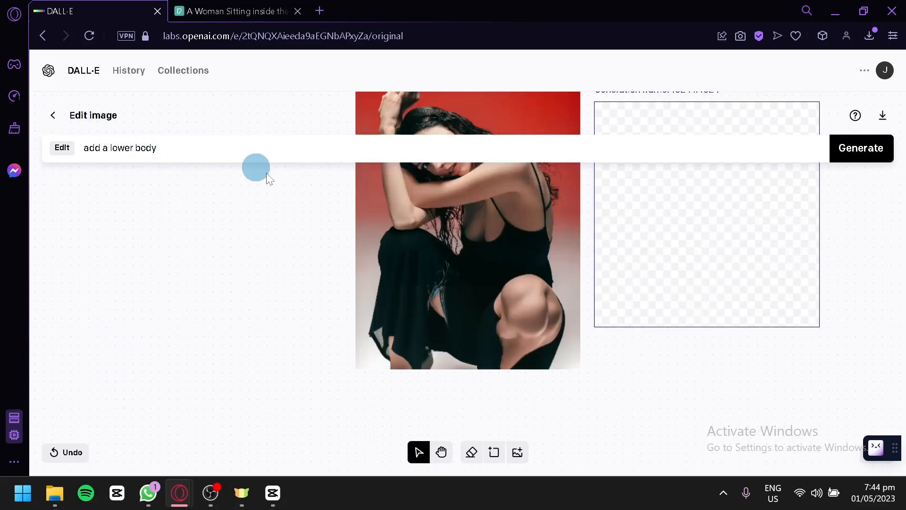
# - Upload the downloaded ferryboat photo to the canvas and place it to the right of the extended photo
pyautogui.click(516, 453)
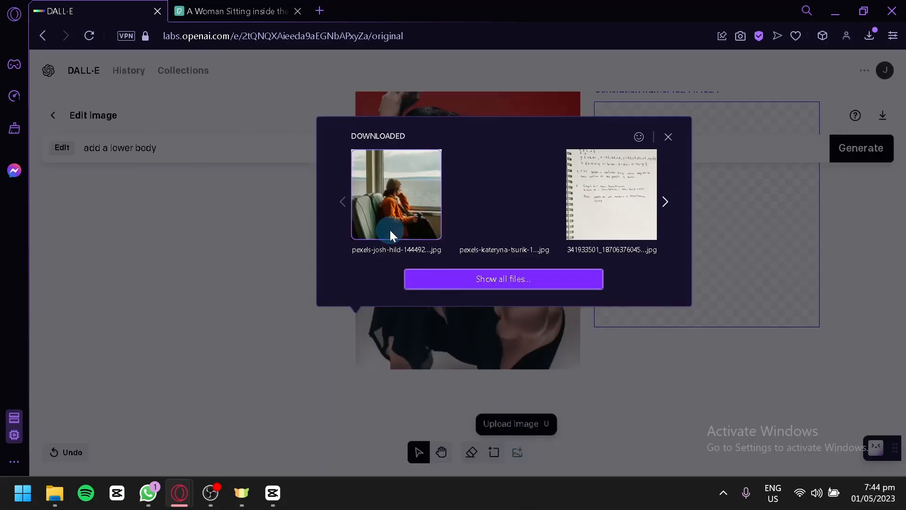
pyautogui.click(390, 230)
pyautogui.scroll(-3, 410, 348)
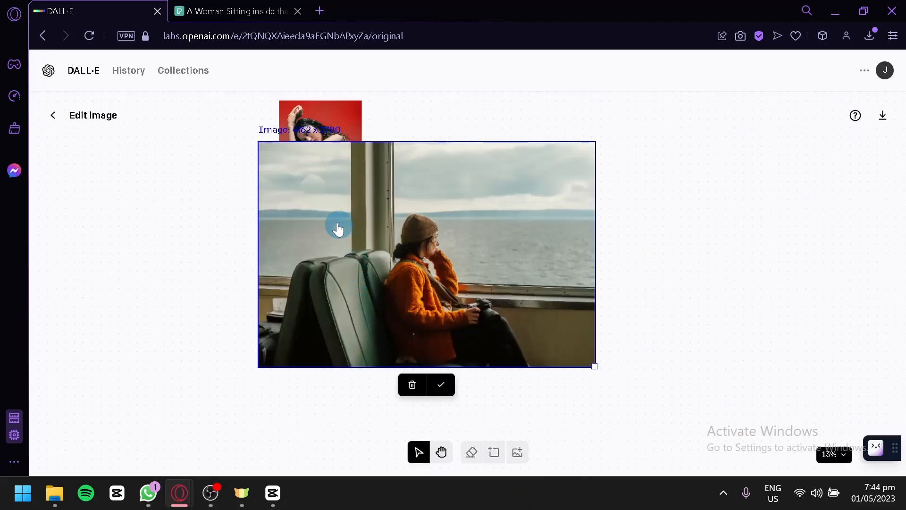
pyautogui.moveTo(382, 241); pyautogui.dragTo(576, 243)
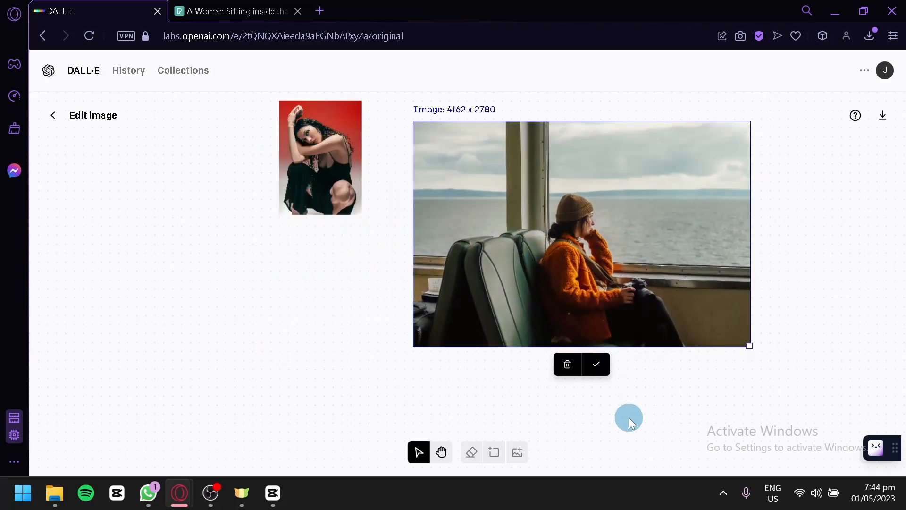
pyautogui.click(597, 365)
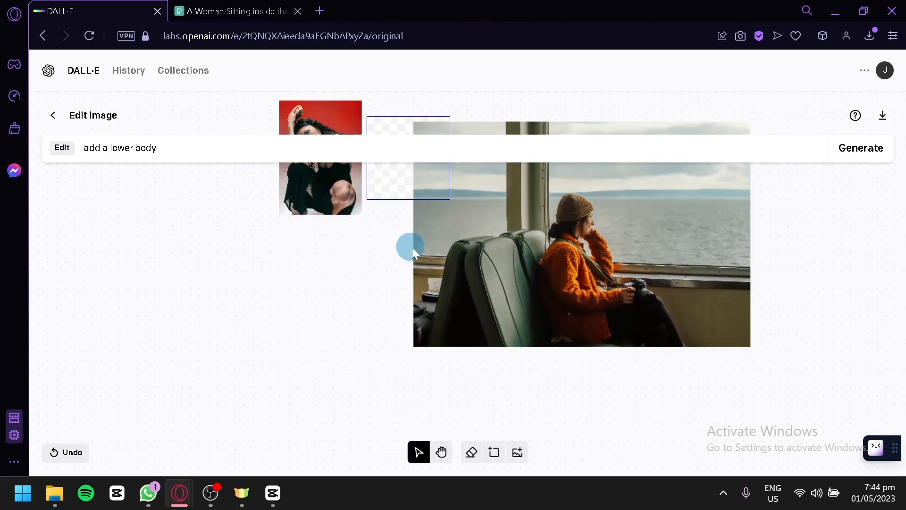
# - Erase the extended photo of the woman in black from the canvas, using a larger eraser brush
pyautogui.scroll(3, 409, 250)
pyautogui.click(474, 453)
pyautogui.moveTo(305, 208)
pyautogui.mouseDown()
pyautogui.moveTo(330, 304)
pyautogui.moveTo(345, 305)
pyautogui.moveTo(348, 217)
pyautogui.moveTo(350, 267)
pyautogui.moveTo(362, 238)
pyautogui.moveTo(369, 321)
pyautogui.moveTo(349, 314)
pyautogui.mouseUp()
pyautogui.moveTo(884, 294); pyautogui.dragTo(893, 250)
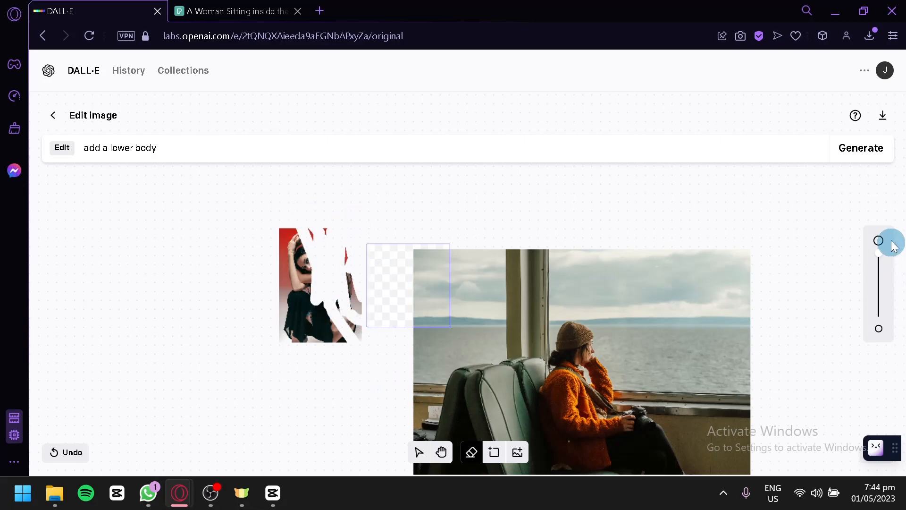
# - Place the generation frame across the ferryboat photo's right edge at sea level and generate "a whale jumping out of the water"
pyautogui.click(419, 452)
pyautogui.moveTo(377, 324)
pyautogui.mouseDown()
pyautogui.moveTo(475, 293)
pyautogui.moveTo(759, 351)
pyautogui.moveTo(763, 281)
pyautogui.moveTo(785, 330)
pyautogui.moveTo(774, 358)
pyautogui.moveTo(790, 345)
pyautogui.mouseUp()
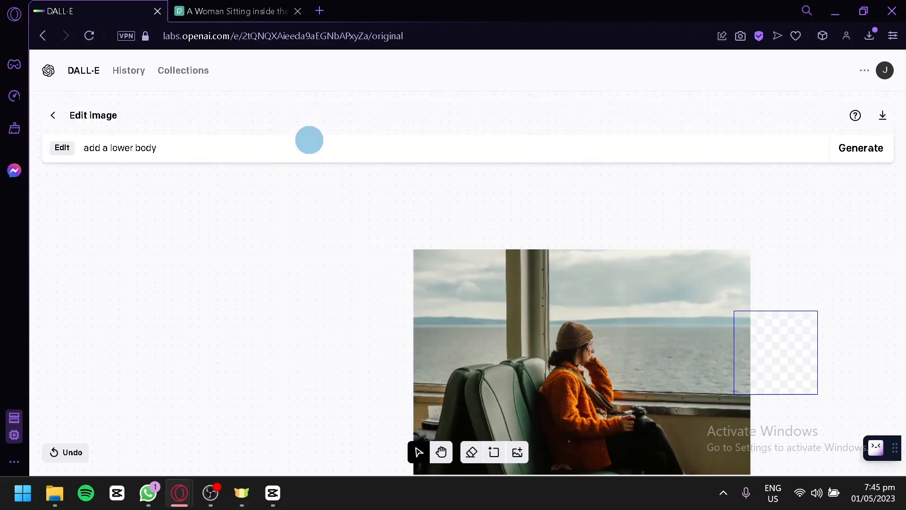
pyautogui.moveTo(307, 141); pyautogui.dragTo(3, 148)
pyautogui.write('a whale jumping out of the wat')
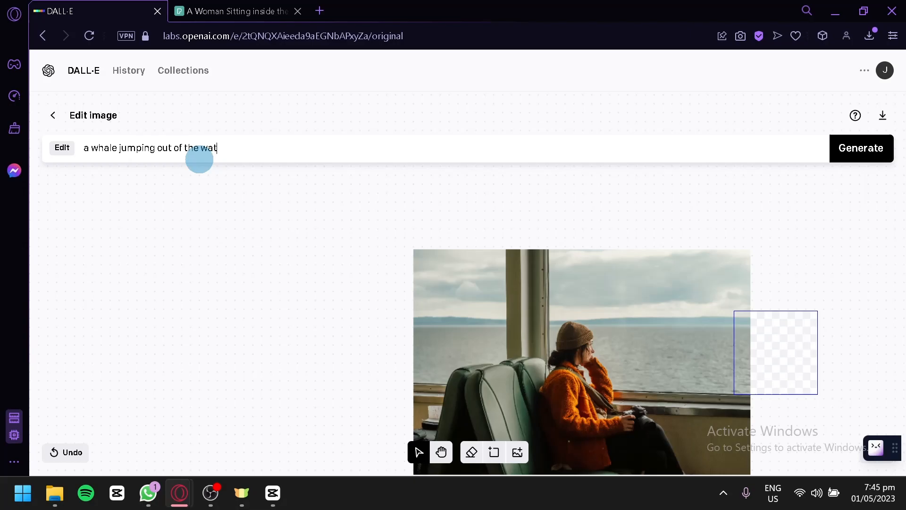
pyautogui.press('Return')
pyautogui.scroll(-2, 838, 330)
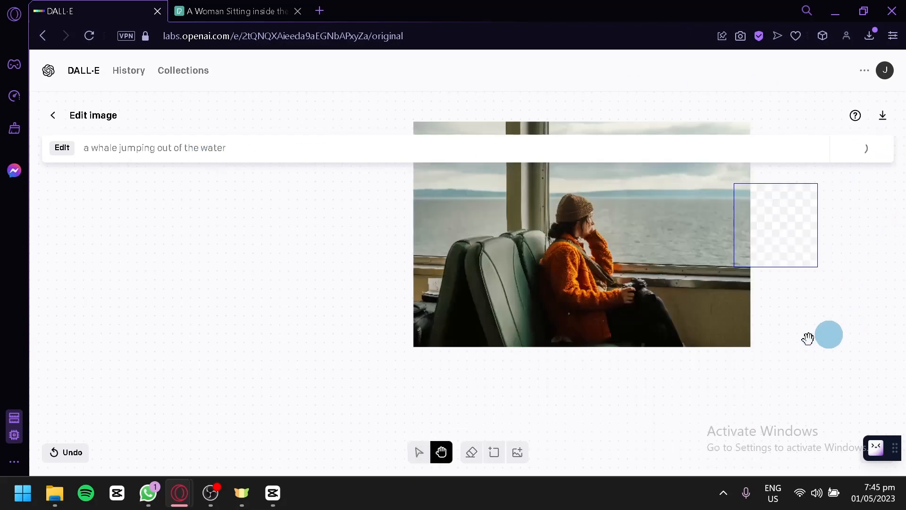
pyautogui.scroll(2, 533, 421)
pyautogui.scroll(-2, 614, 385)
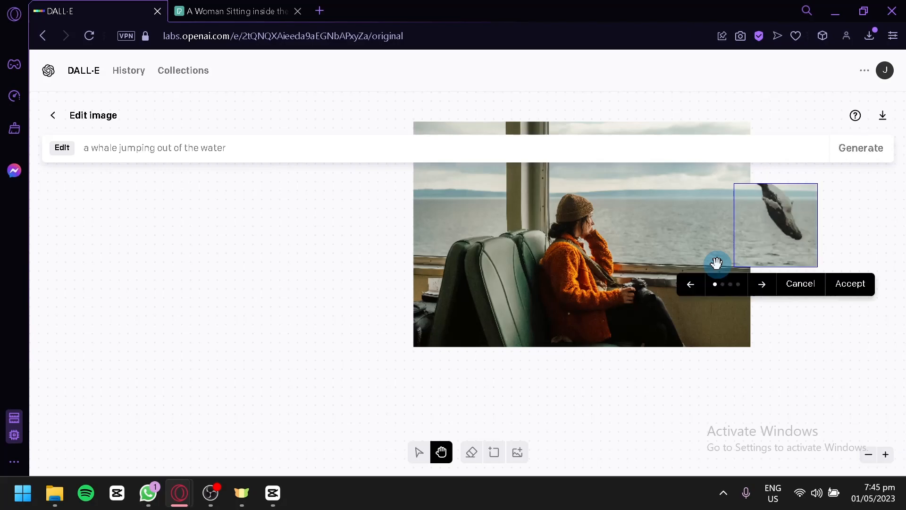
# - Compare the whale variations and accept the second one, with the dark whale leaping from the sea
pyautogui.click(754, 291)
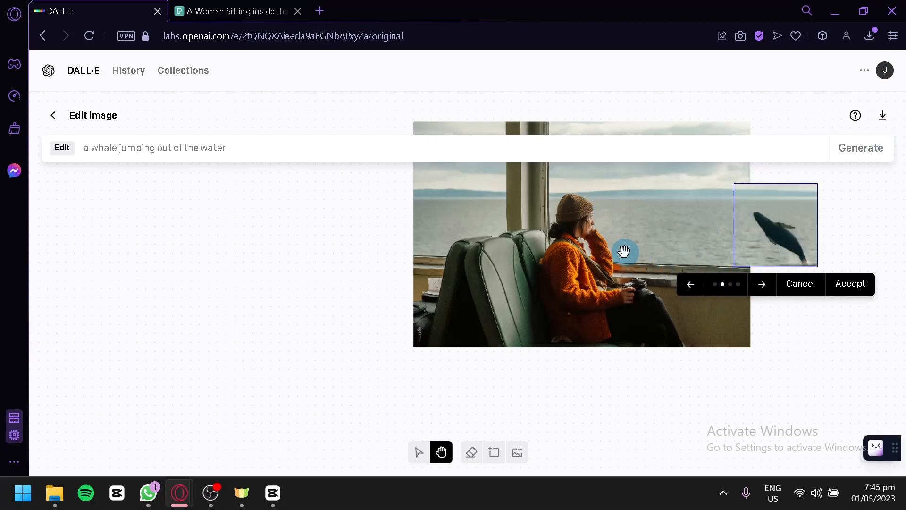
pyautogui.click(761, 284)
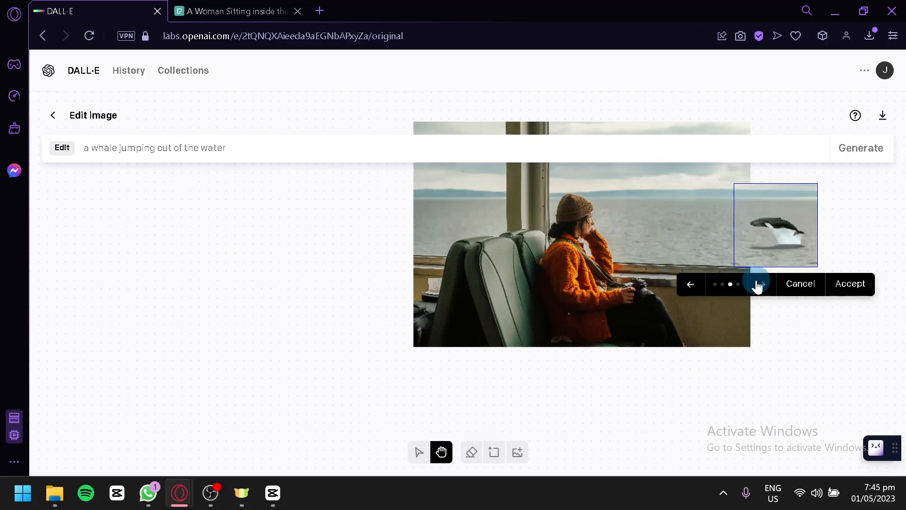
pyautogui.click(761, 284)
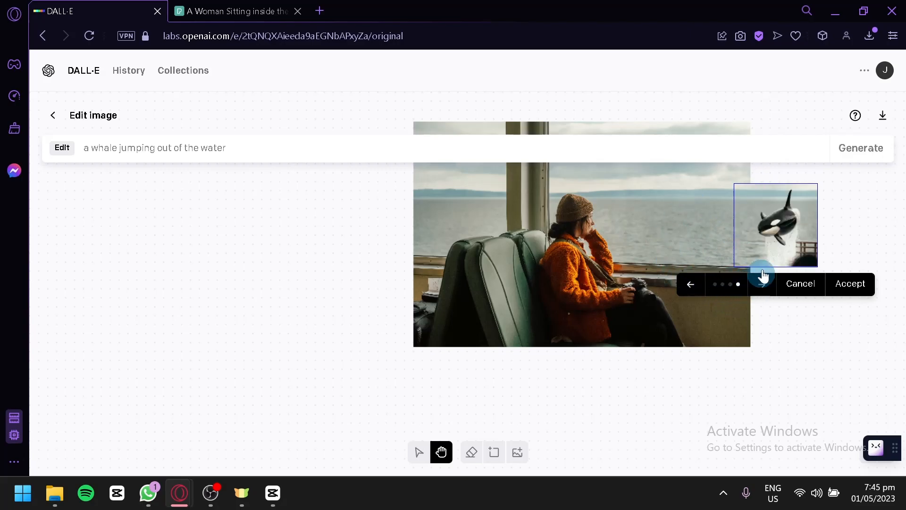
pyautogui.click(759, 294)
pyautogui.click(759, 294)
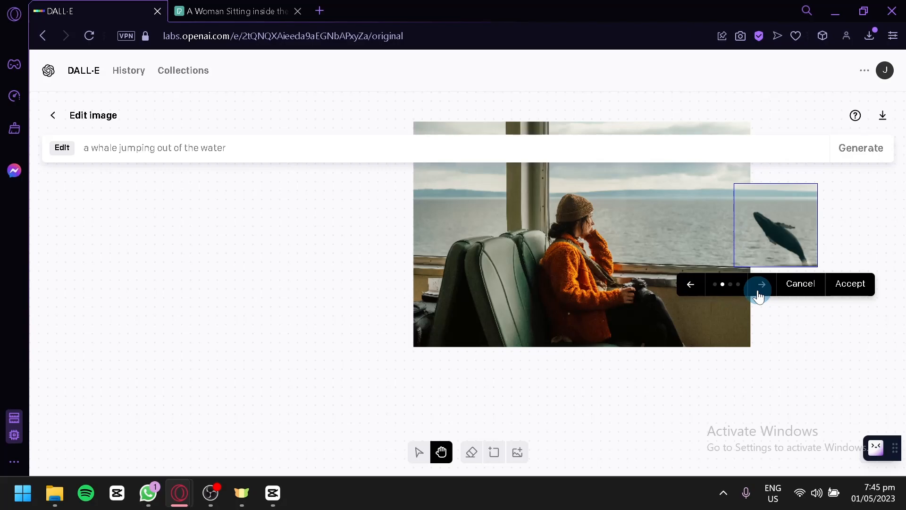
pyautogui.click(847, 284)
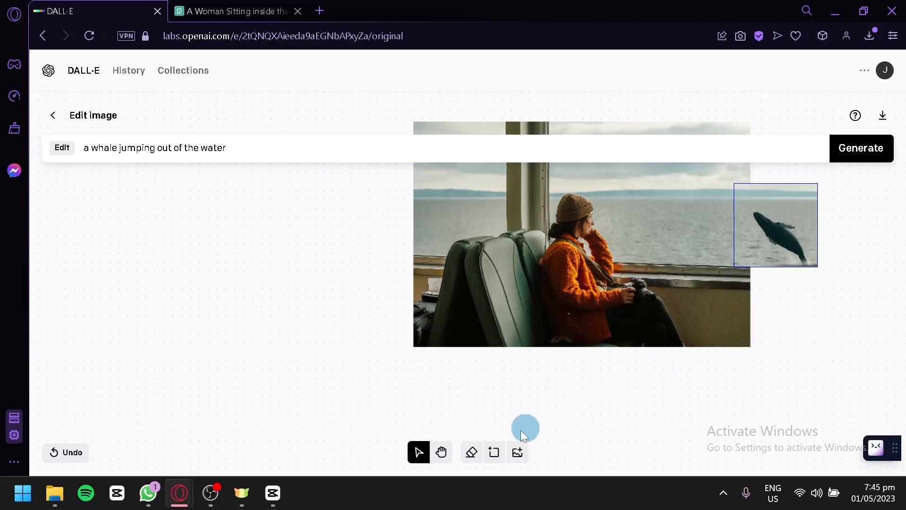
# - Move the generation frame directly below the whale, slightly overlapping the ferryboat photo's lower right edge
pyautogui.moveTo(740, 244); pyautogui.dragTo(764, 328)
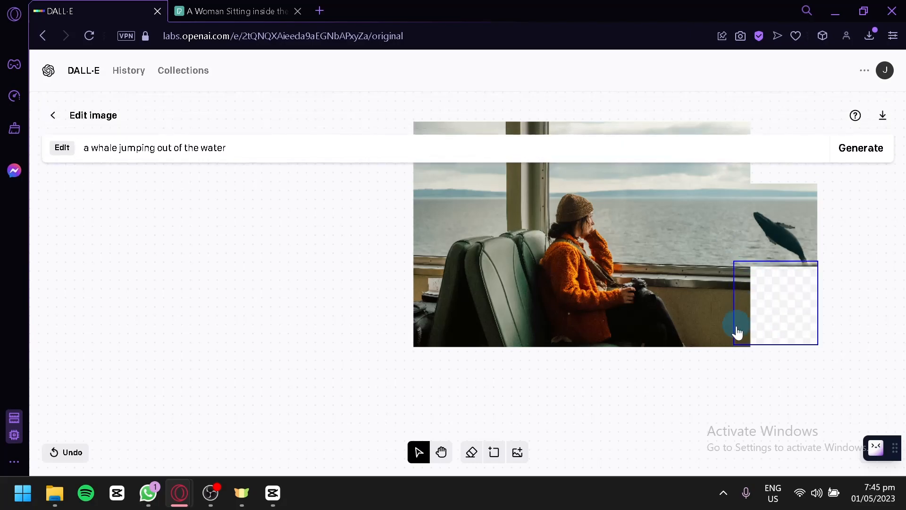
pyautogui.scroll(3, 698, 309)
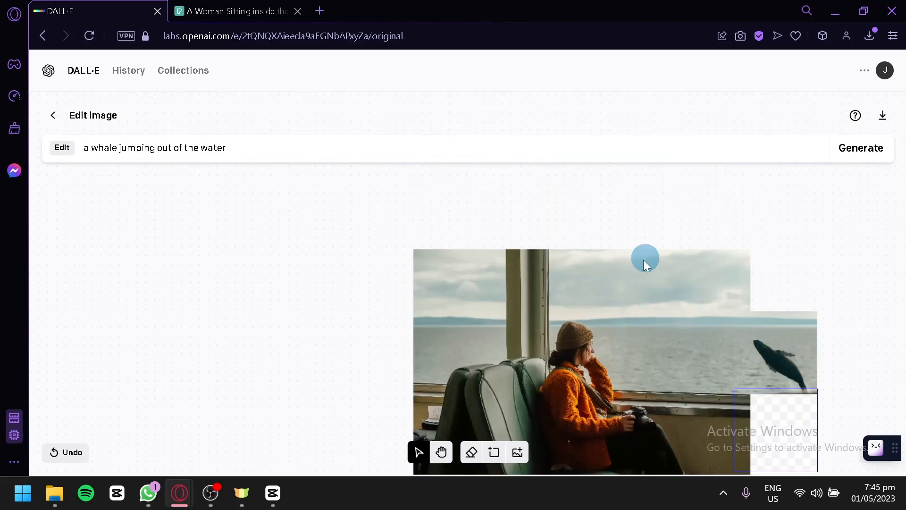
pyautogui.scroll(-3, 613, 257)
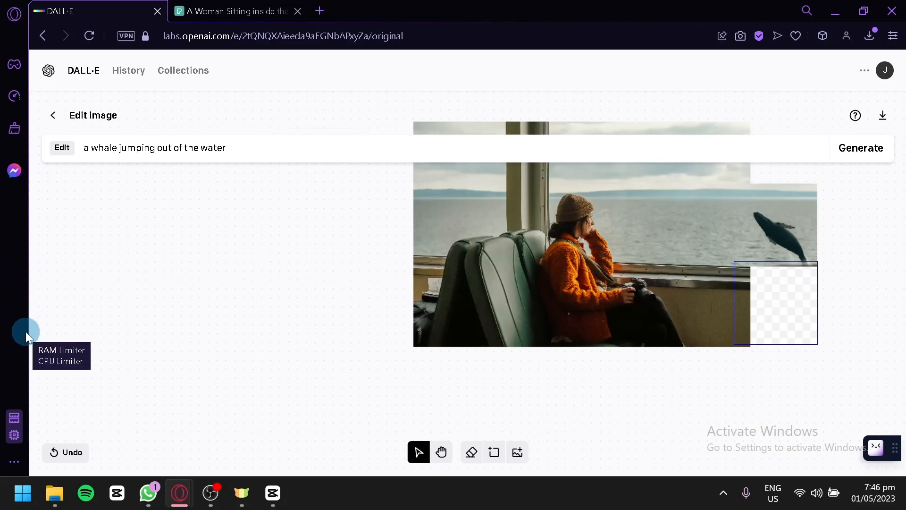